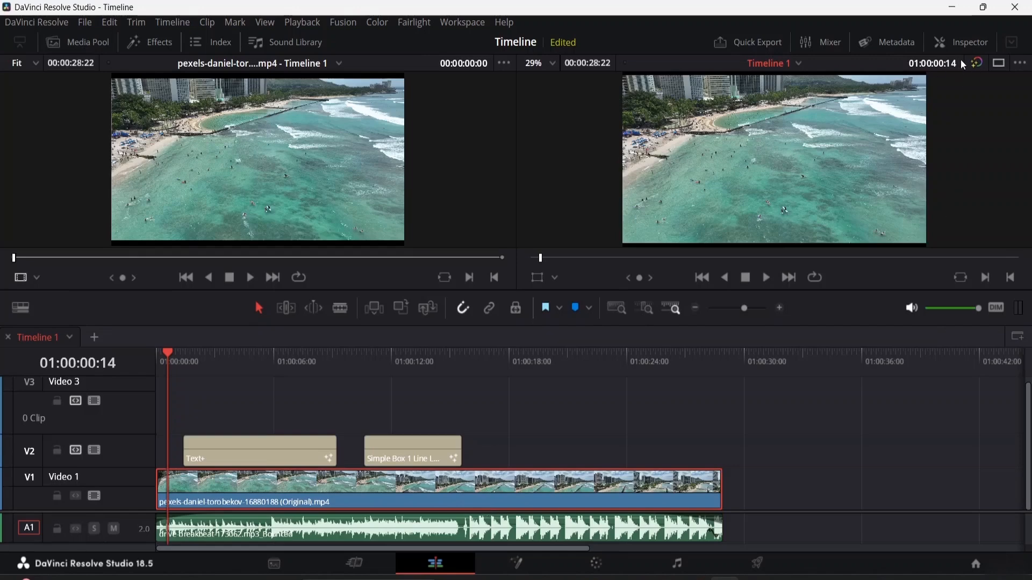
- Set the beach video clip's zoom to 0 and add a zoom keyframe at the start of the timeline
click(963, 44)
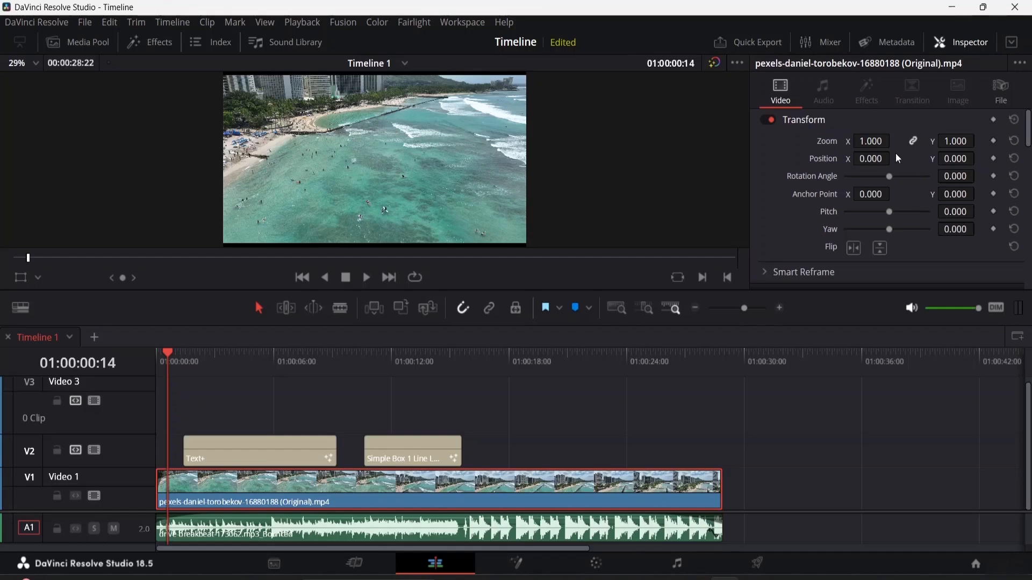
drag(872, 142, 838, 142)
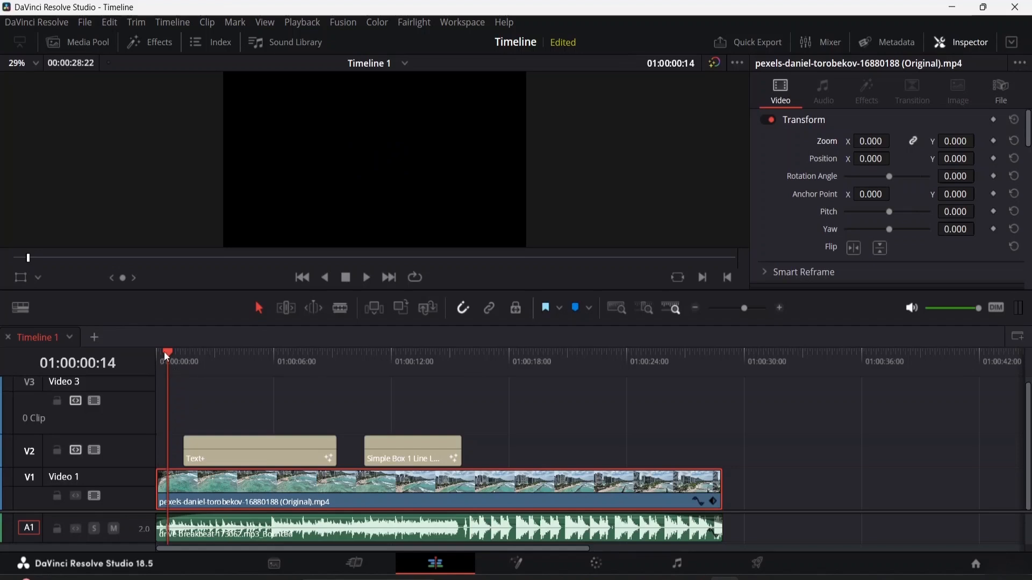
drag(166, 355, 142, 353)
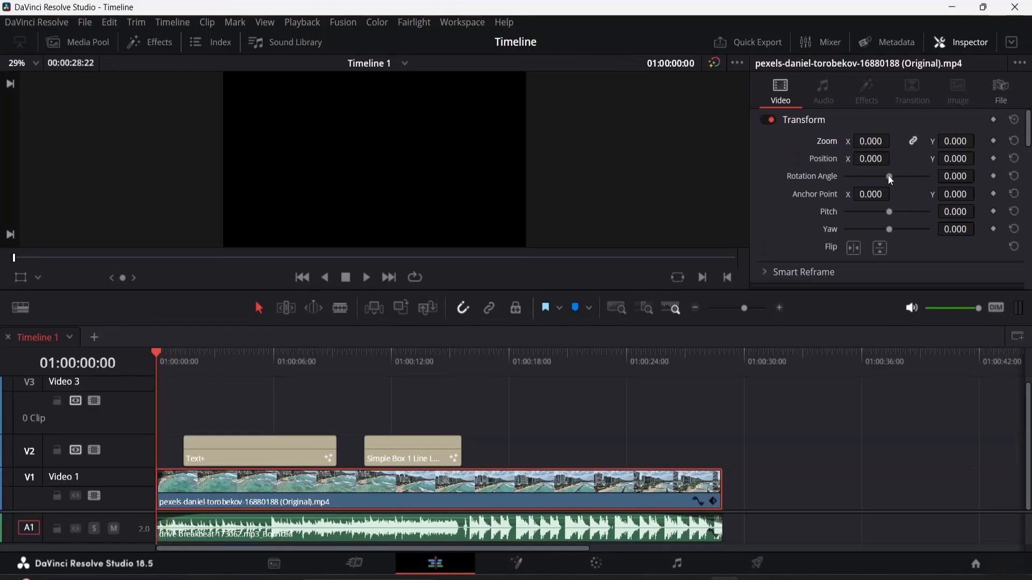
click(994, 141)
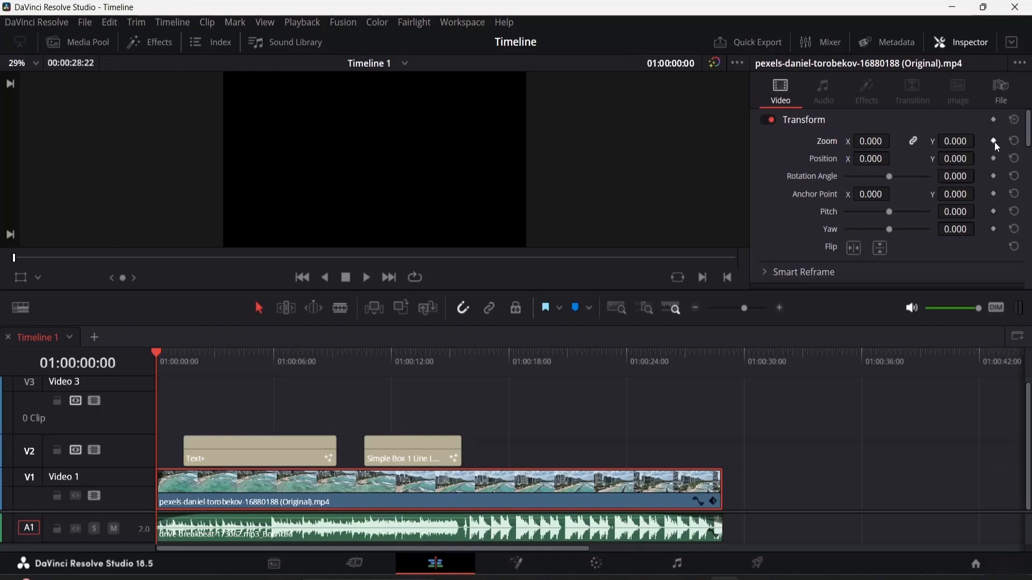
click(994, 142)
- Return to the zoom keyframe at the timeline start and play the opening seconds
drag(163, 352, 191, 354)
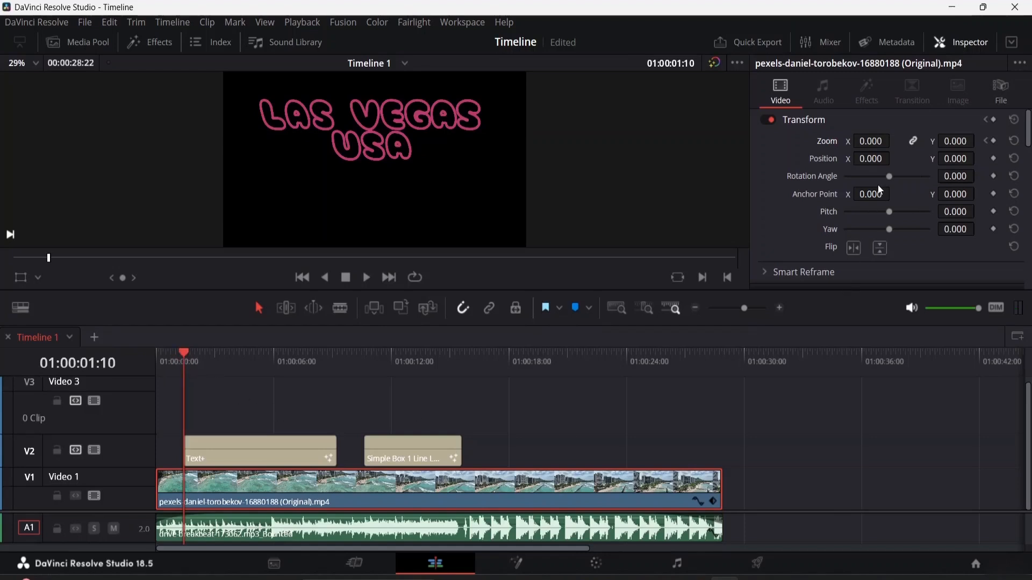
click(985, 141)
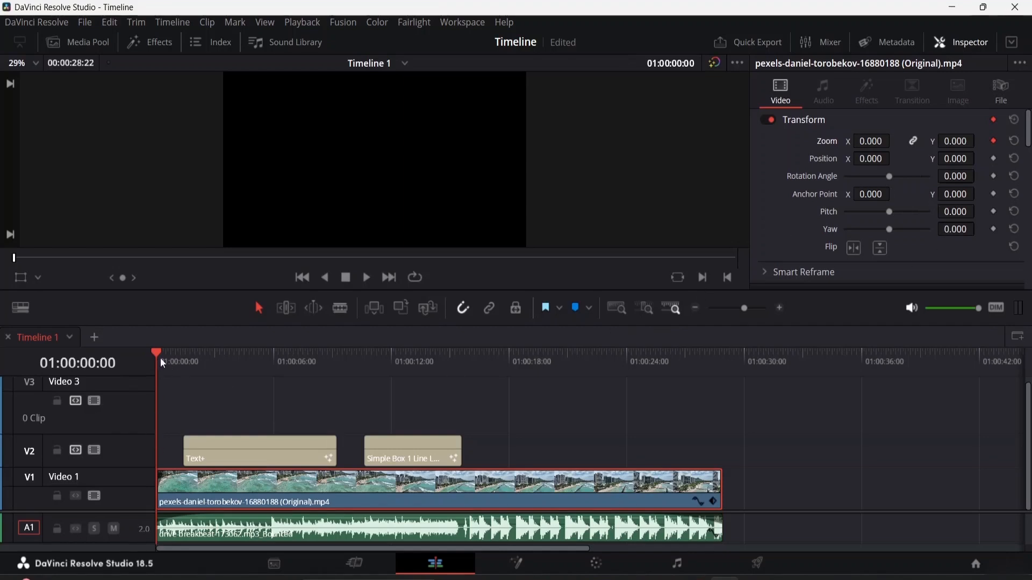
click(368, 276)
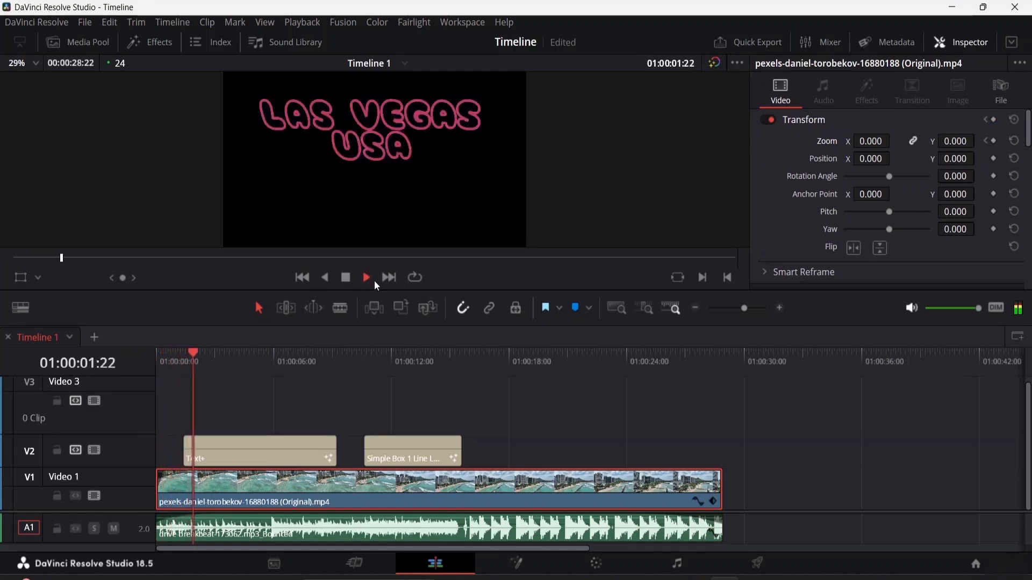
key(space)
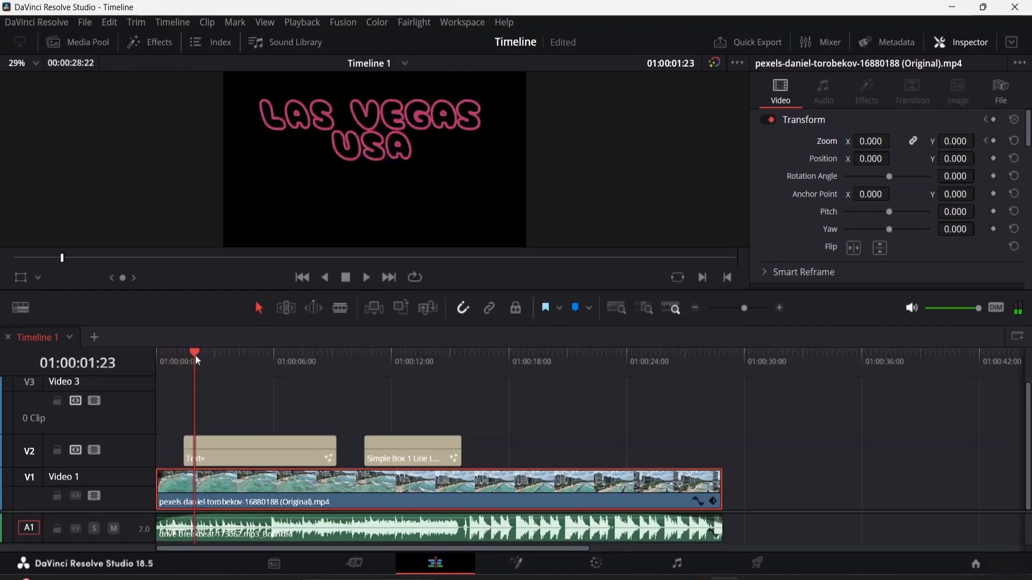
- Set the beach clip's zoom to 1.060 at 01:00:01:10 and play the zoom animation from the start
drag(195, 354, 186, 353)
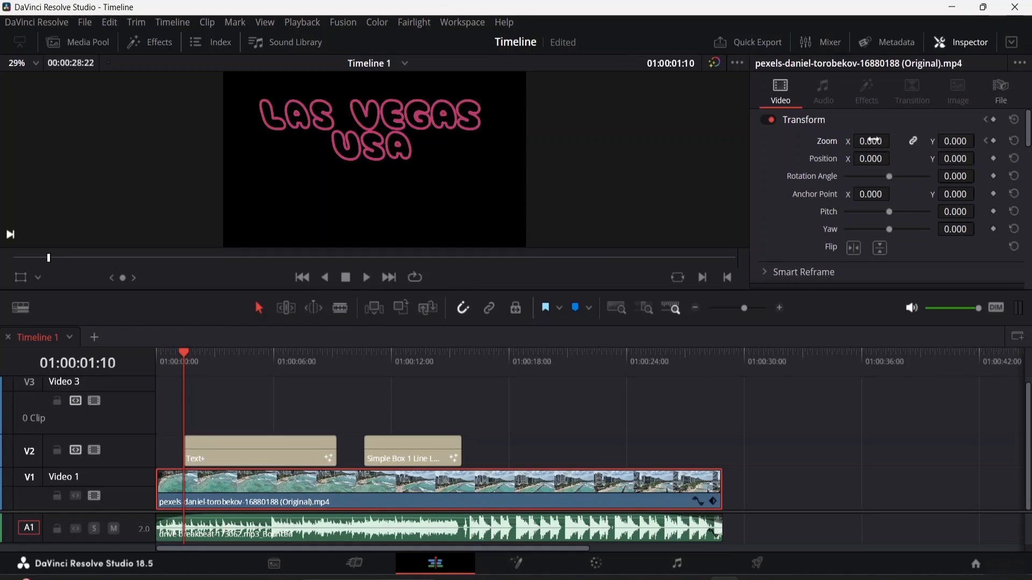
drag(871, 141, 925, 141)
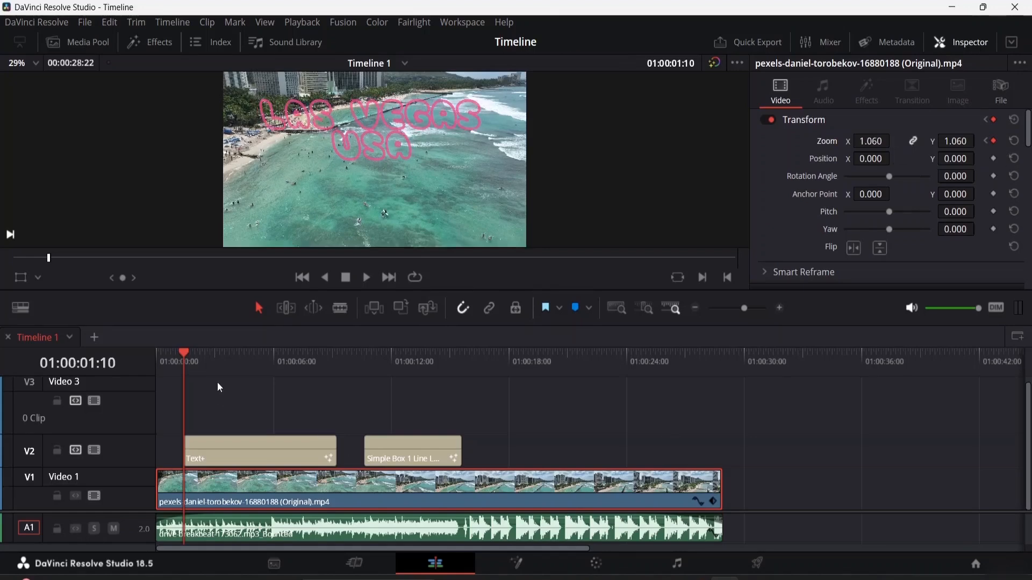
drag(185, 350, 140, 353)
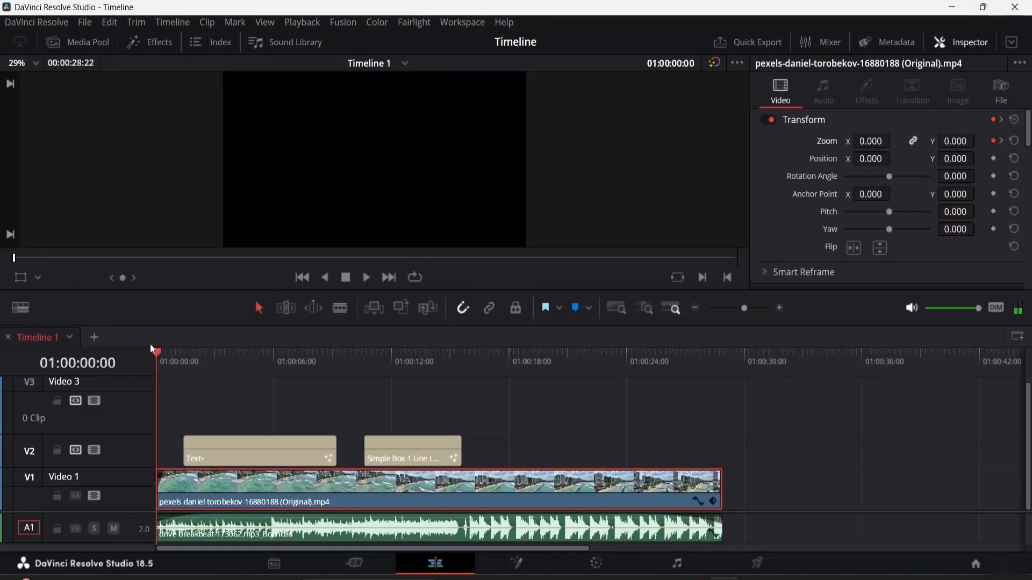
key(space)
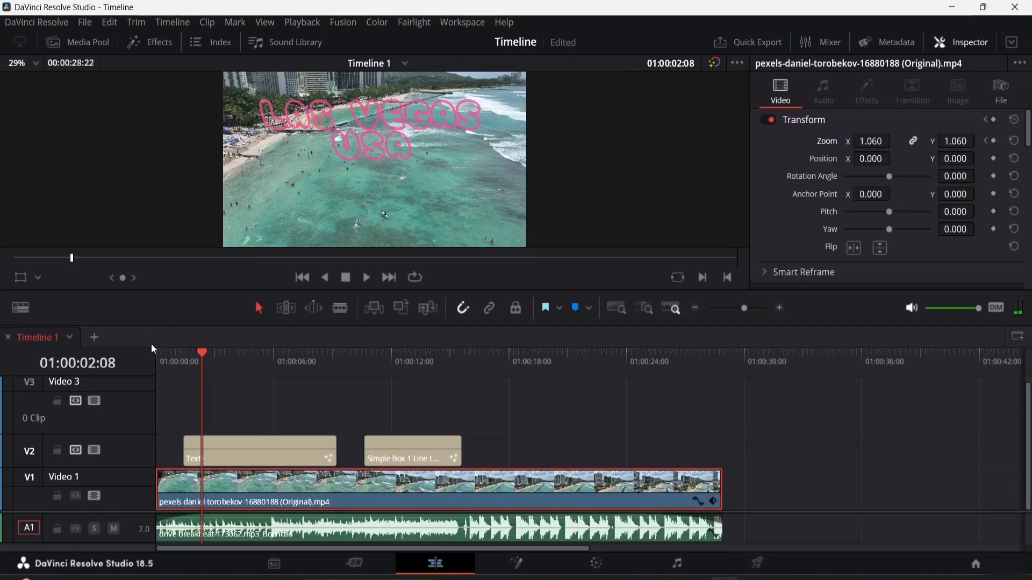
- Look over the clip's transform properties and go back to the zoom keyframe at 01:00:01:10
scroll(866, 166, down, 3)
scroll(866, 167, up, 2)
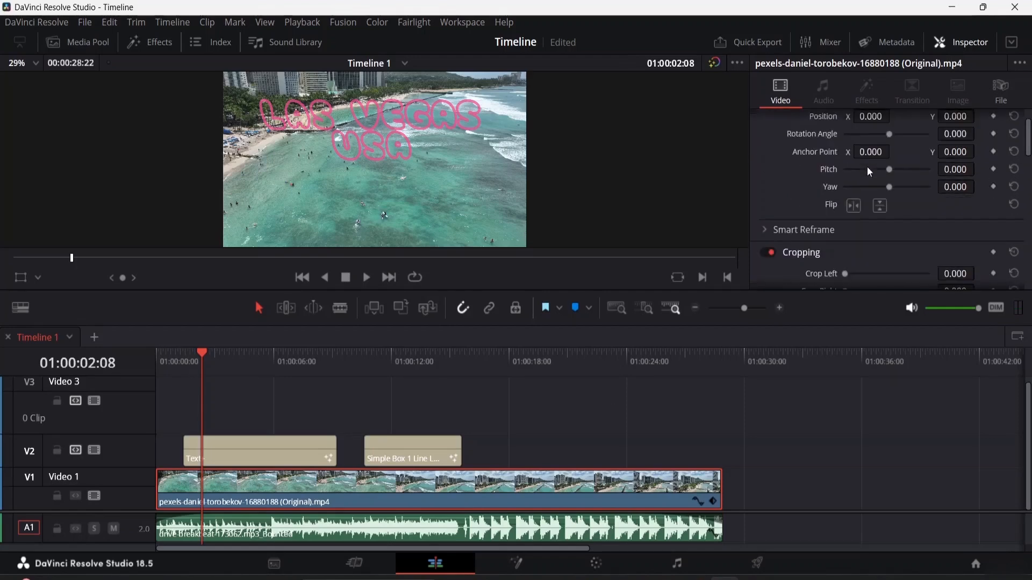
scroll(867, 166, up, 1)
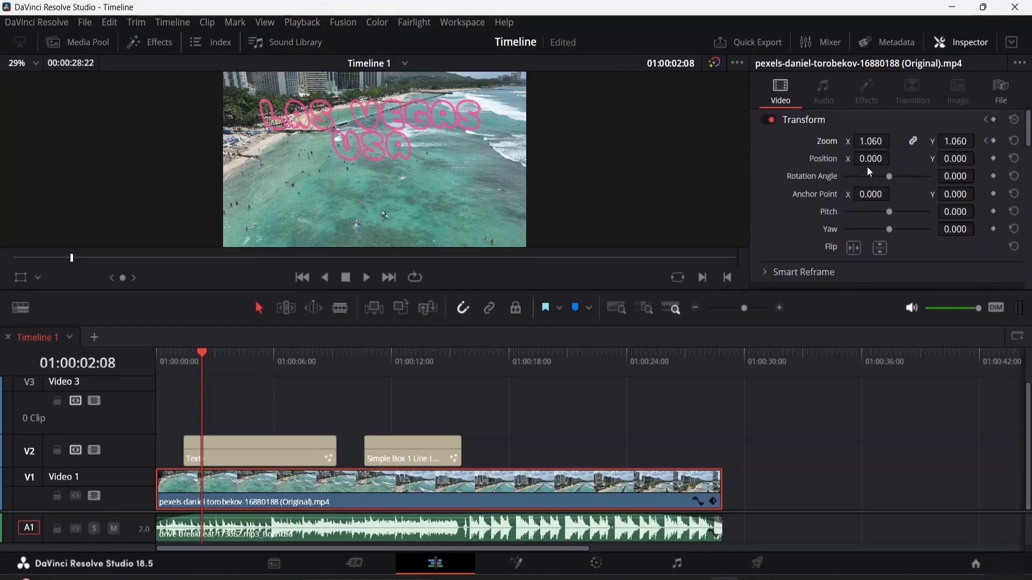
click(986, 141)
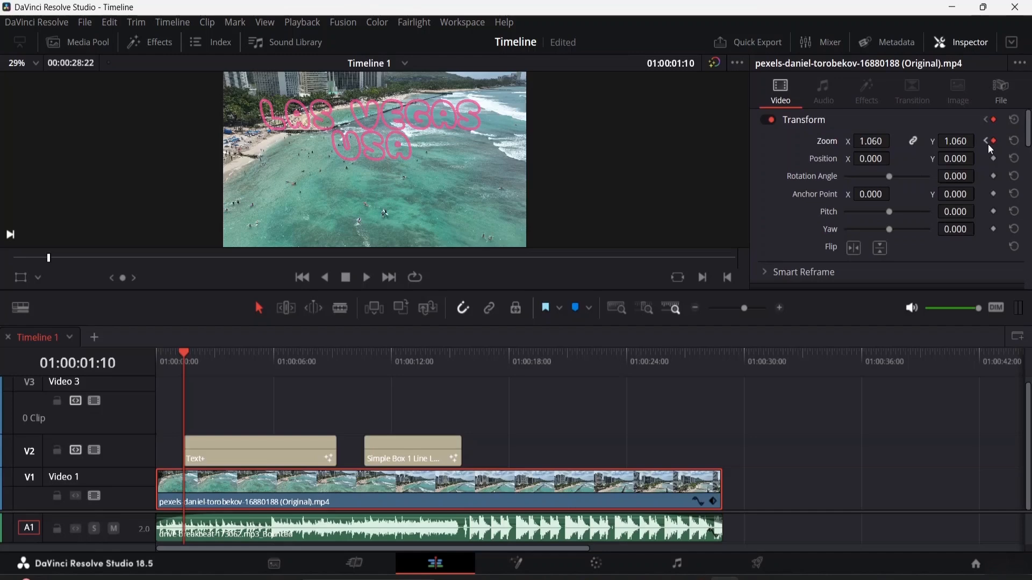
scroll(987, 144, down, 1)
scroll(988, 144, up, 1)
- Examine the Text+ title's text properties, including its Advanced Controls, for parameters that can be keyframed
click(274, 456)
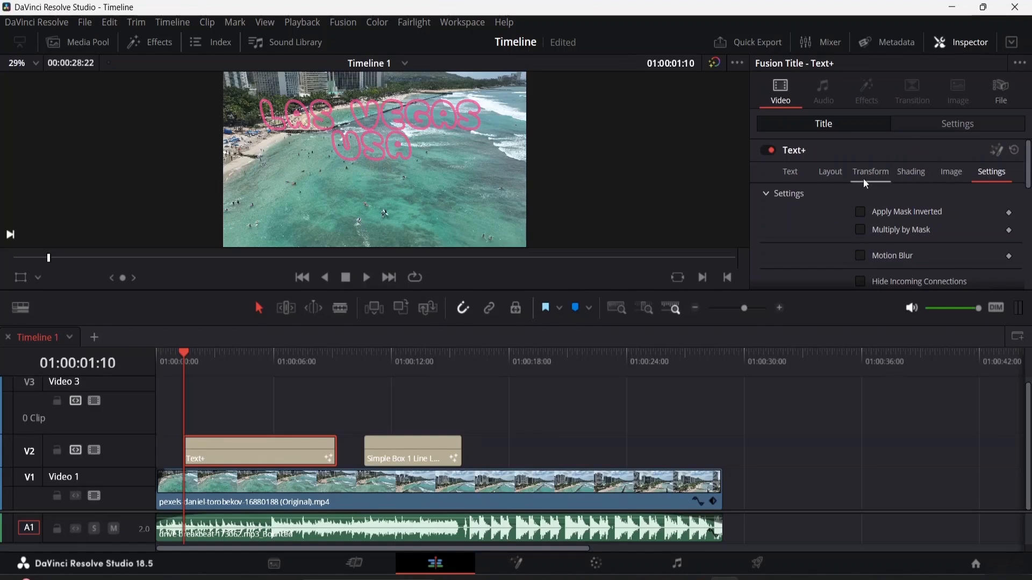
click(790, 172)
scroll(869, 226, down, 3)
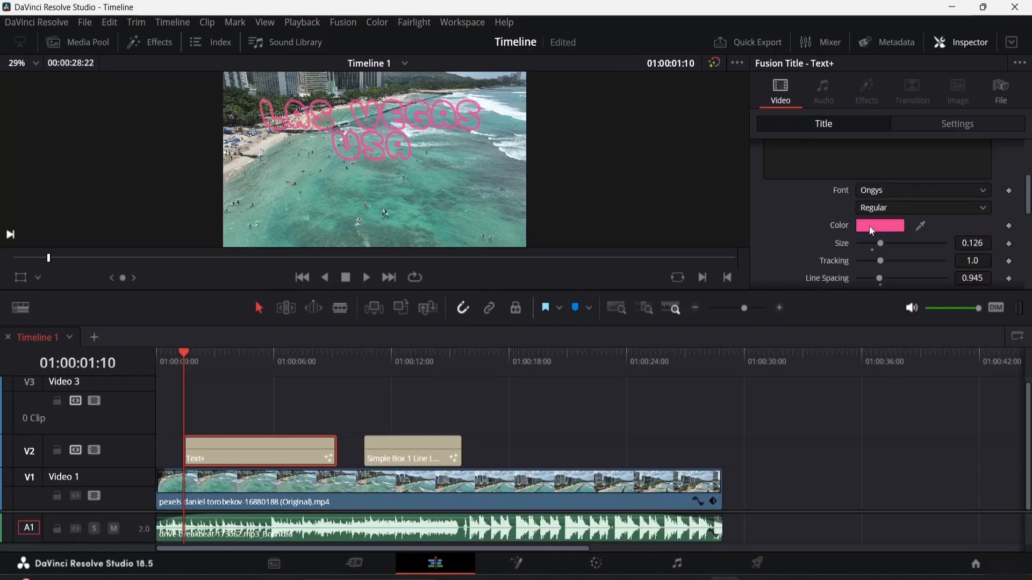
scroll(869, 225, up, 3)
scroll(870, 230, down, 8)
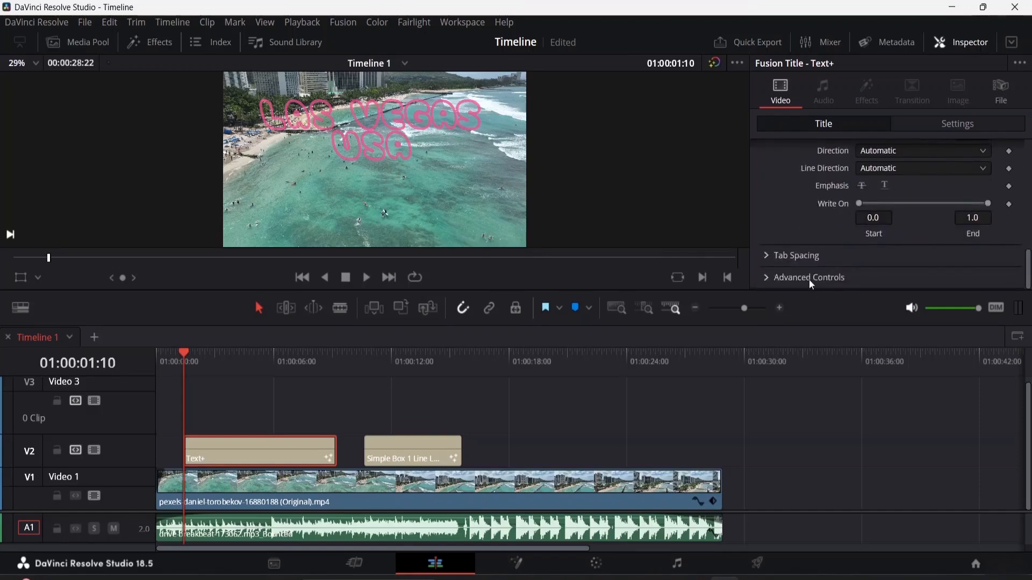
click(764, 278)
scroll(808, 276, down, 5)
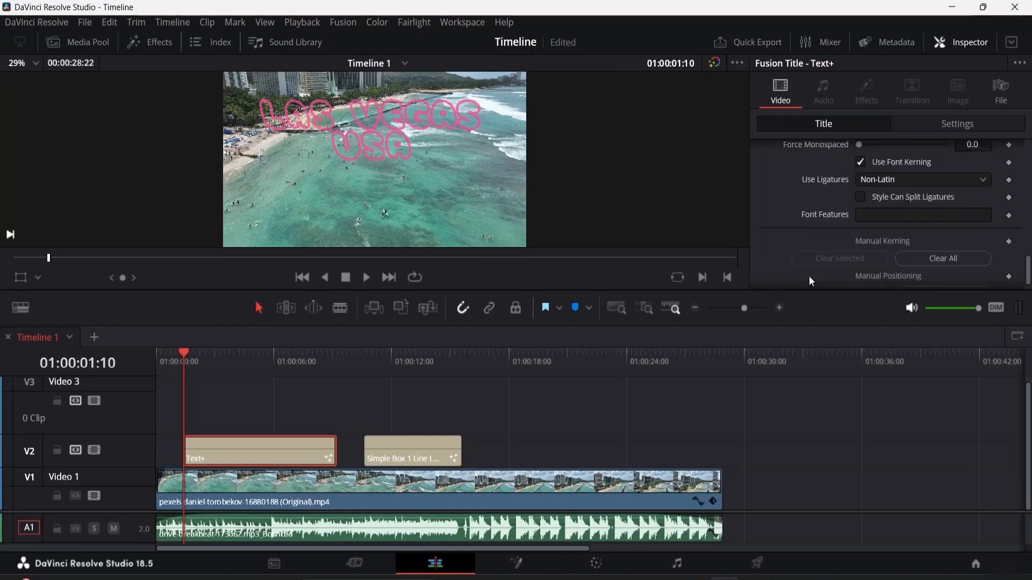
scroll(838, 247, up, 3)
scroll(840, 237, down, 5)
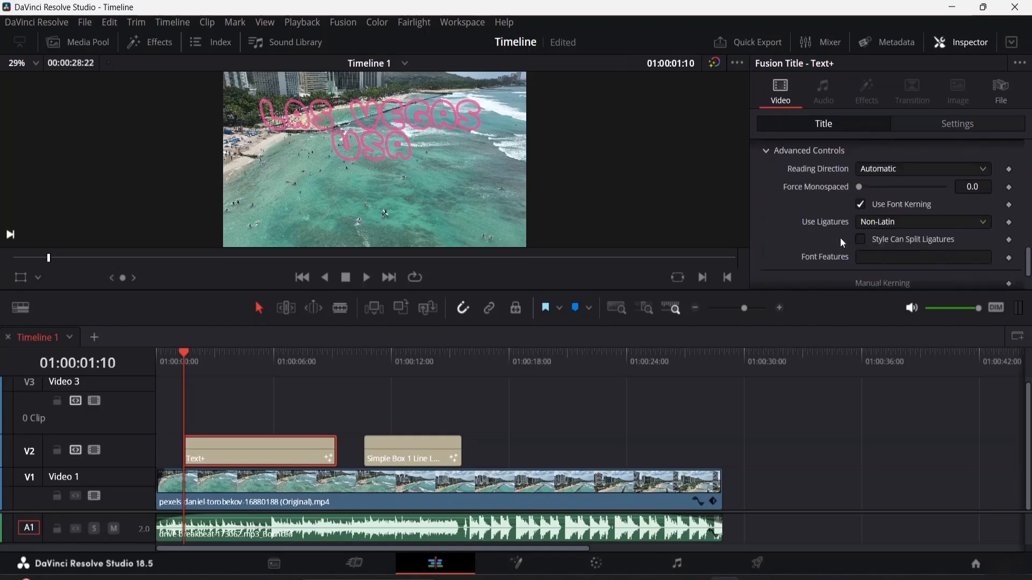
scroll(837, 233, up, 4)
scroll(837, 233, up, 15)
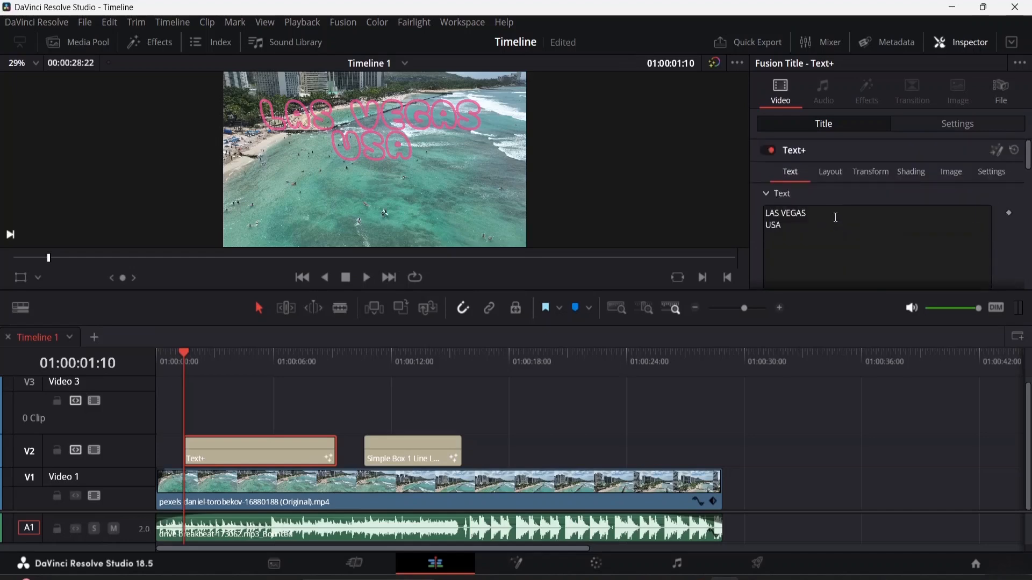
scroll(840, 231, down, 4)
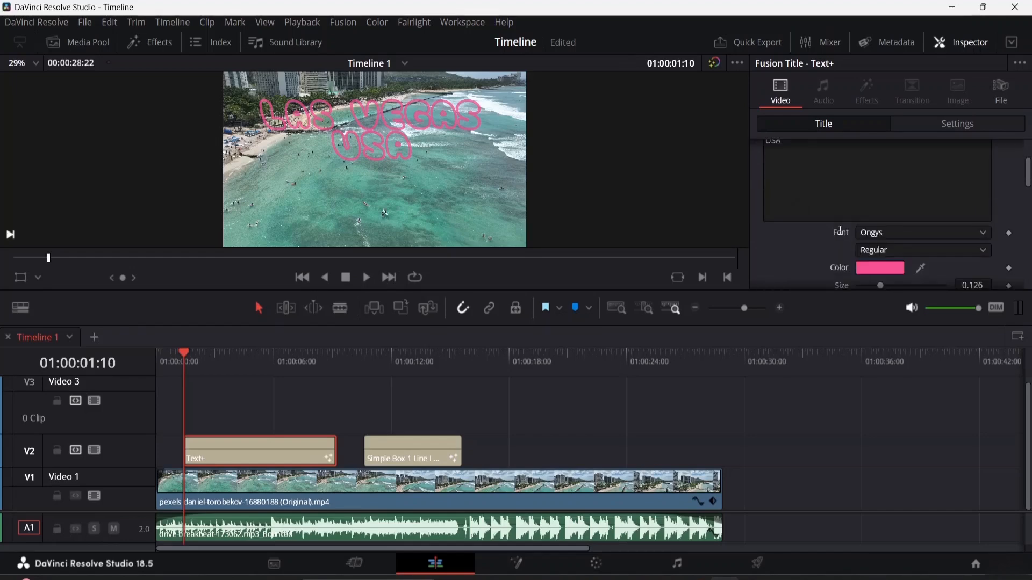
scroll(839, 230, up, 2)
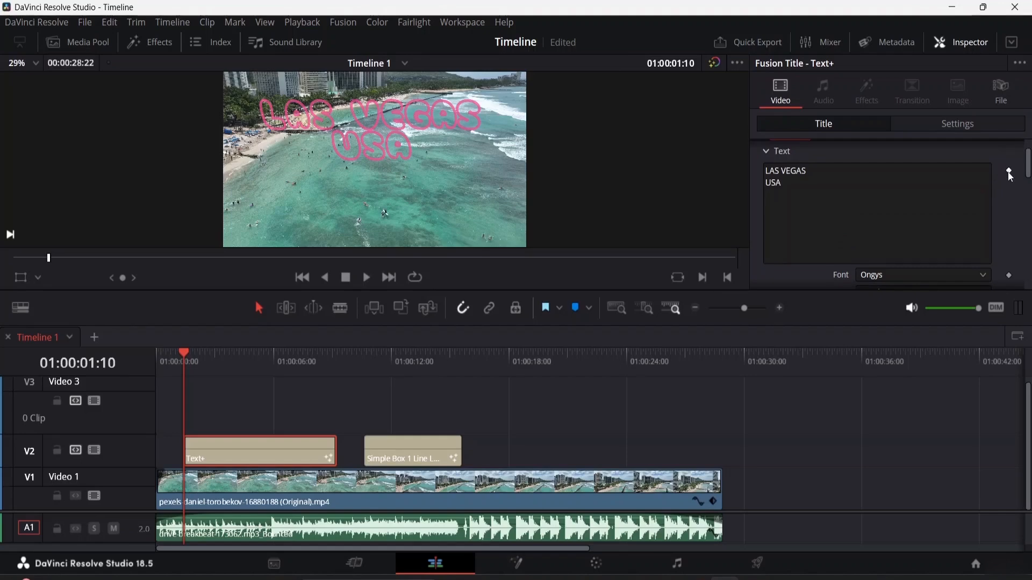
scroll(940, 203, up, 2)
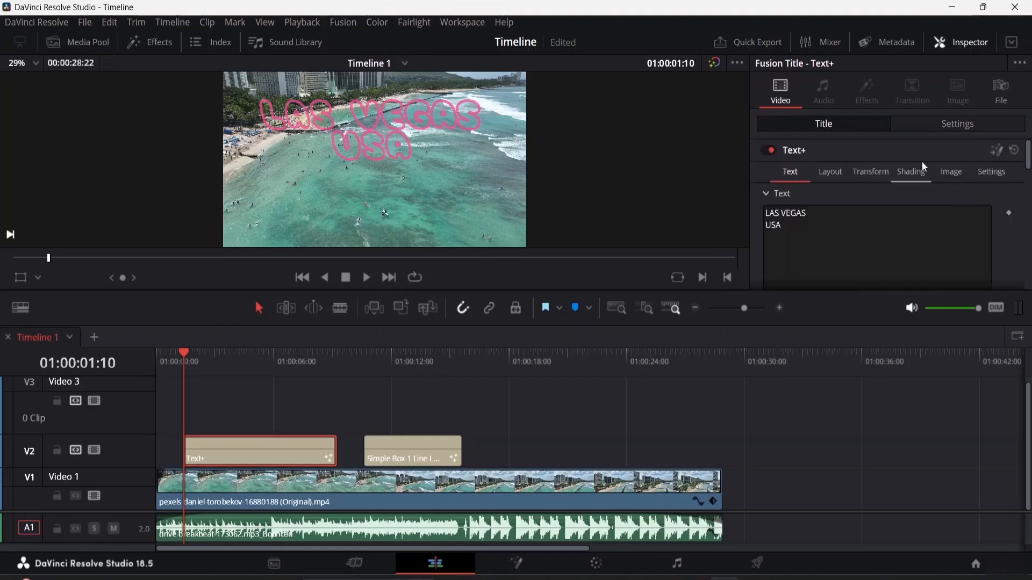
- Try a Position X keyframe of 955 on the beach clip at 01:00:01:10, and reset the position from 01:00:03:08
click(326, 498)
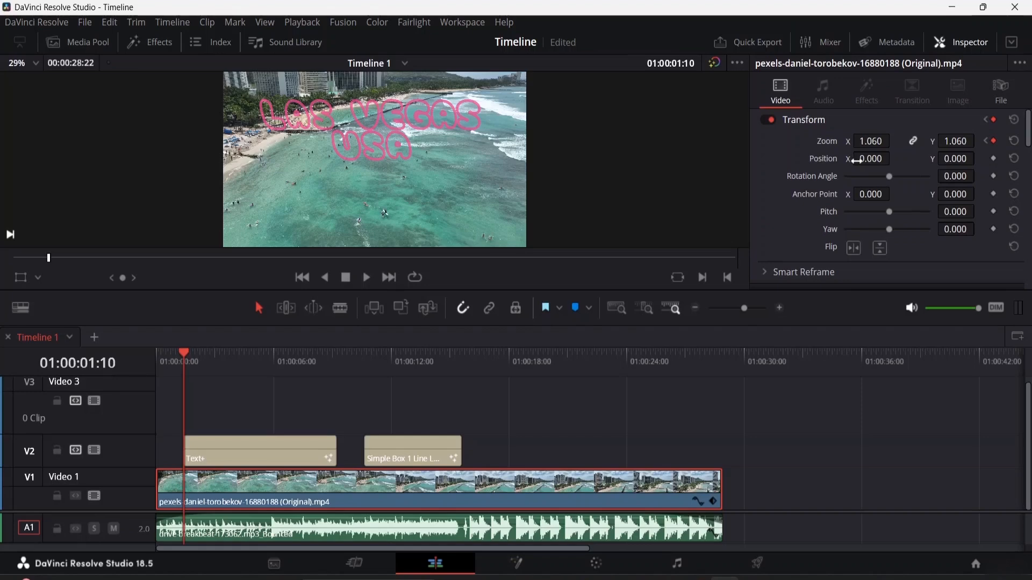
drag(856, 160, 895, 159)
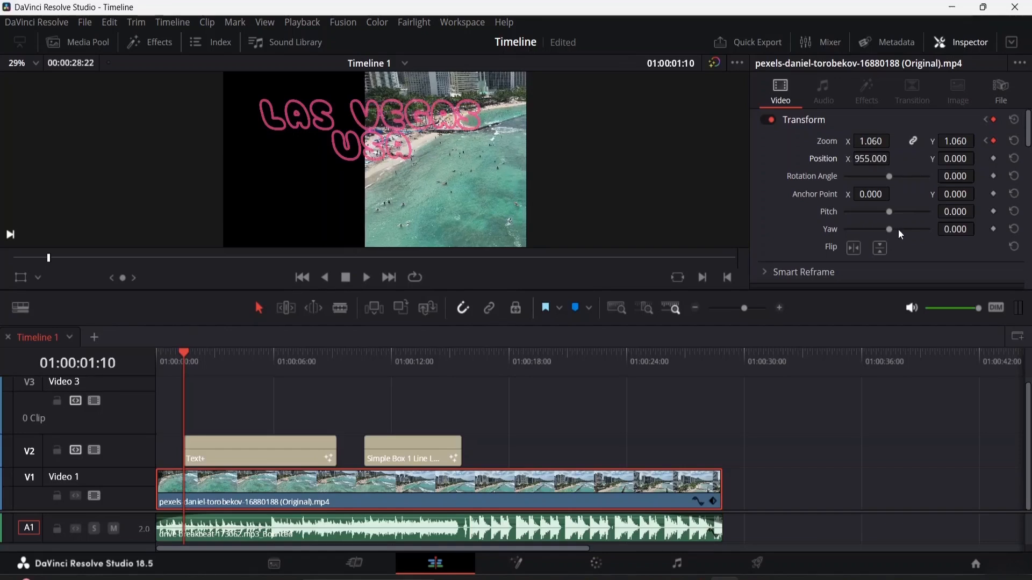
click(993, 159)
drag(197, 362, 222, 355)
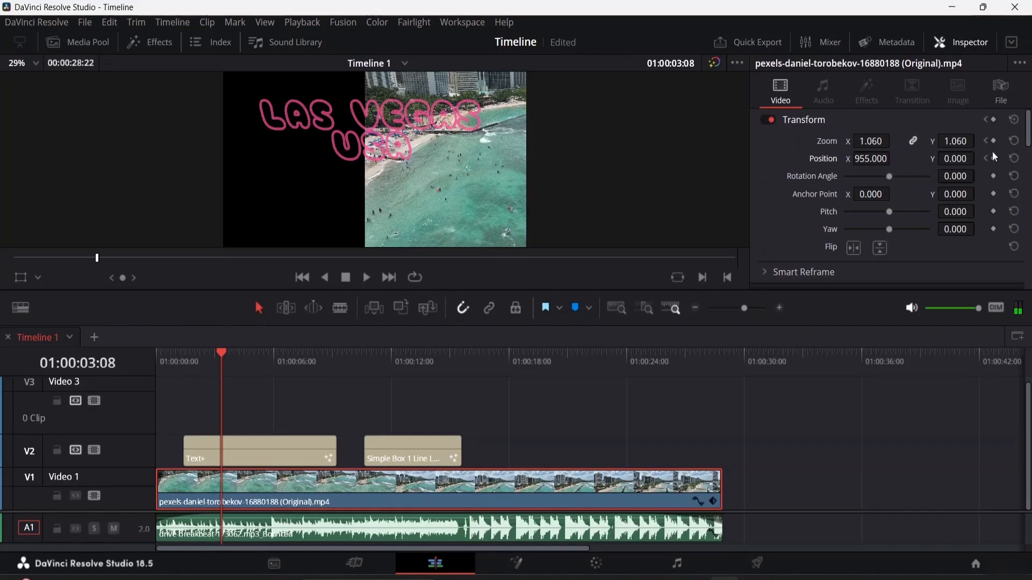
click(1015, 159)
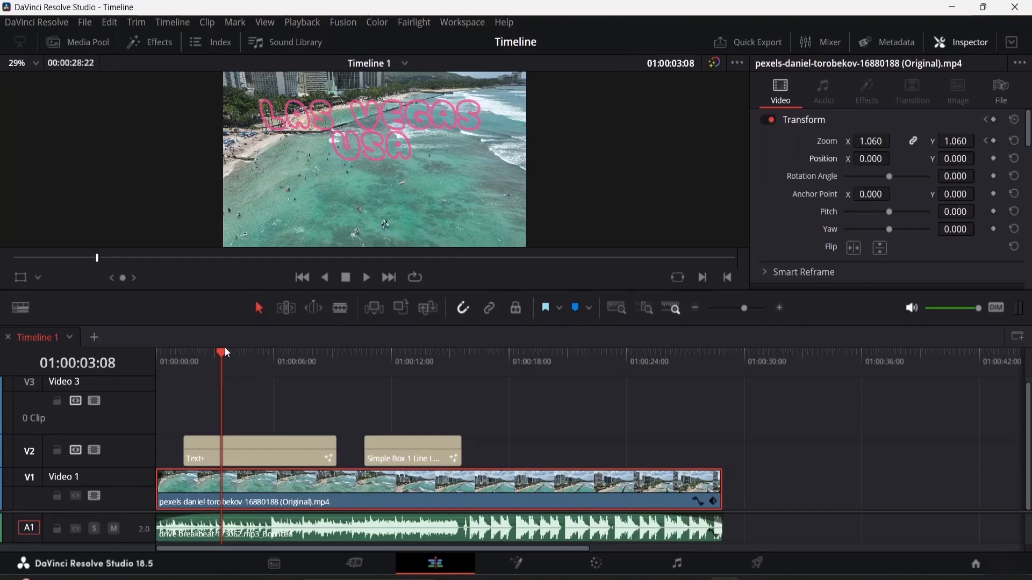
- Play the timeline from the beginning to review the beach clip's zoom animation
drag(215, 352, 120, 352)
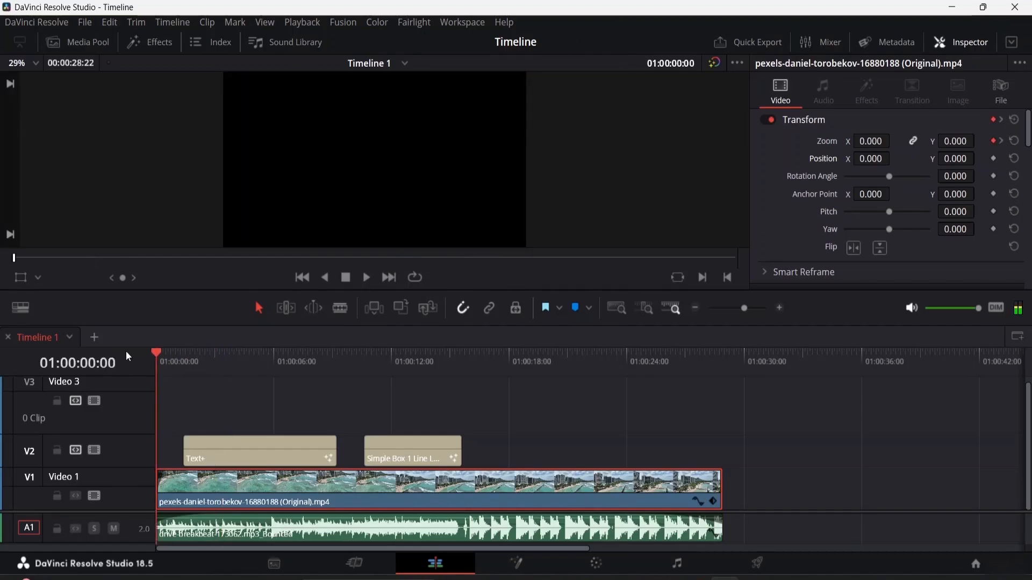
key(space)
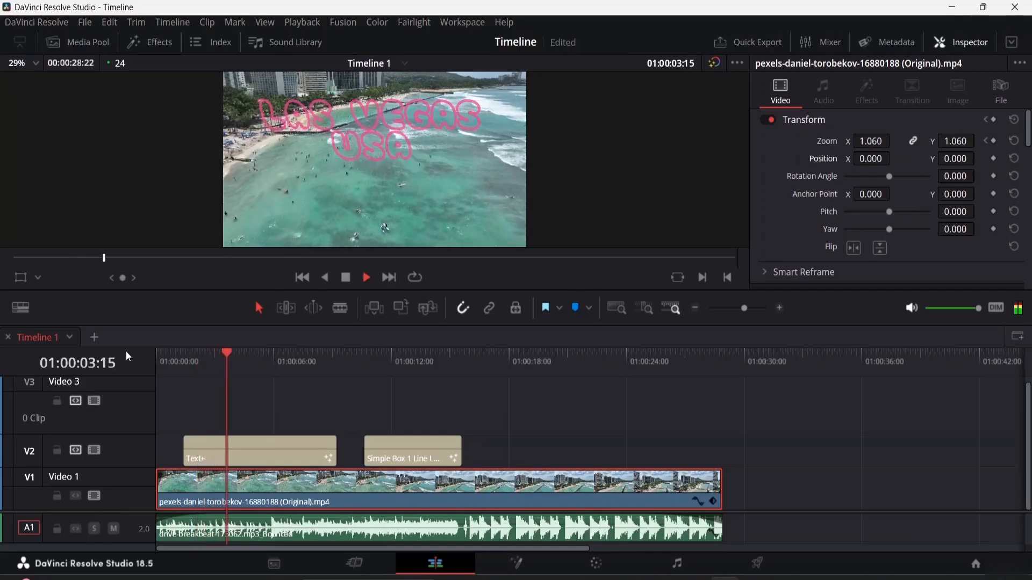
key(space)
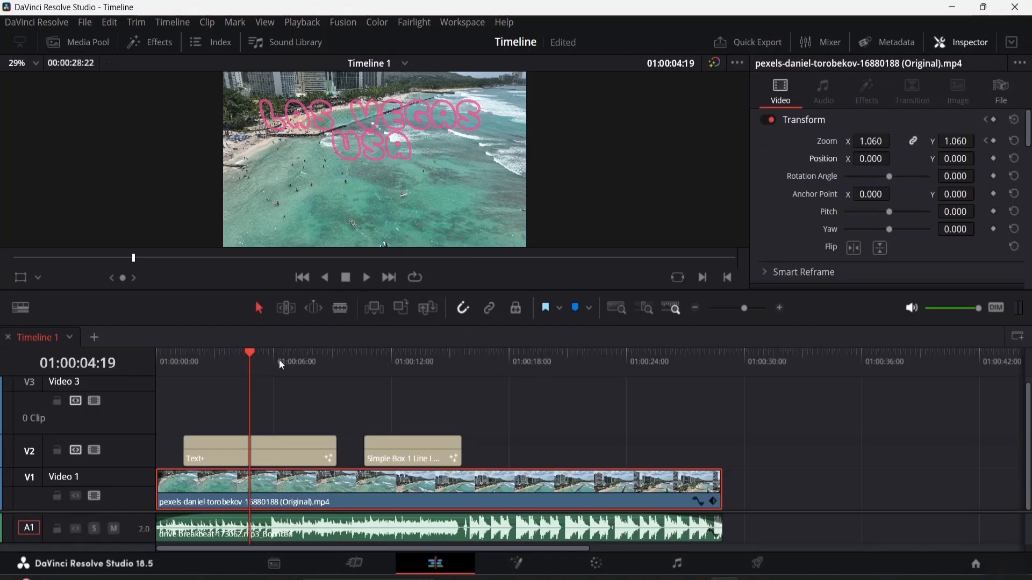
- Add a position keyframe to the beach clip at 01:00:01:10 and set Position X to 631 at 01:00:04:05
drag(248, 353, 185, 343)
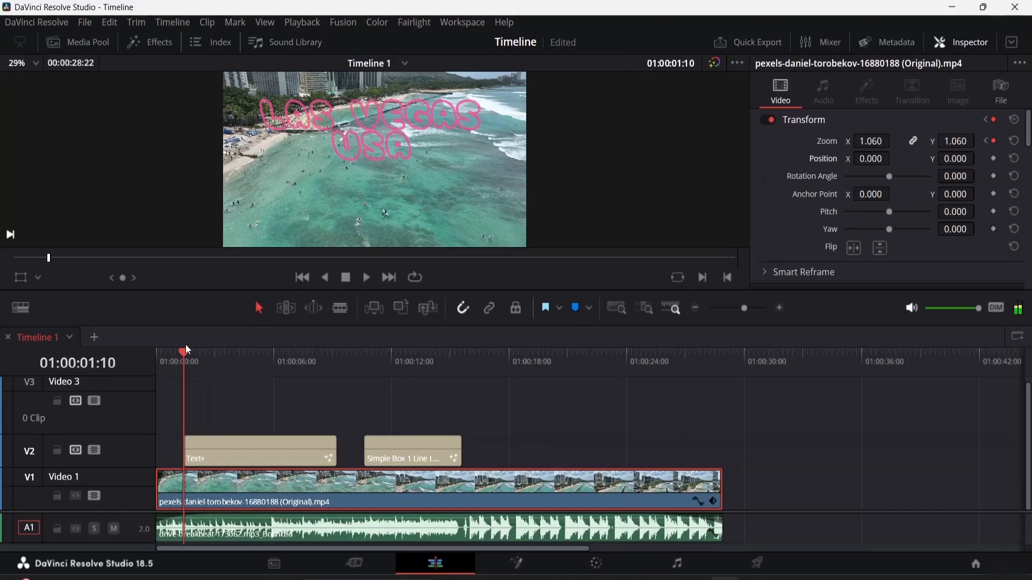
click(994, 160)
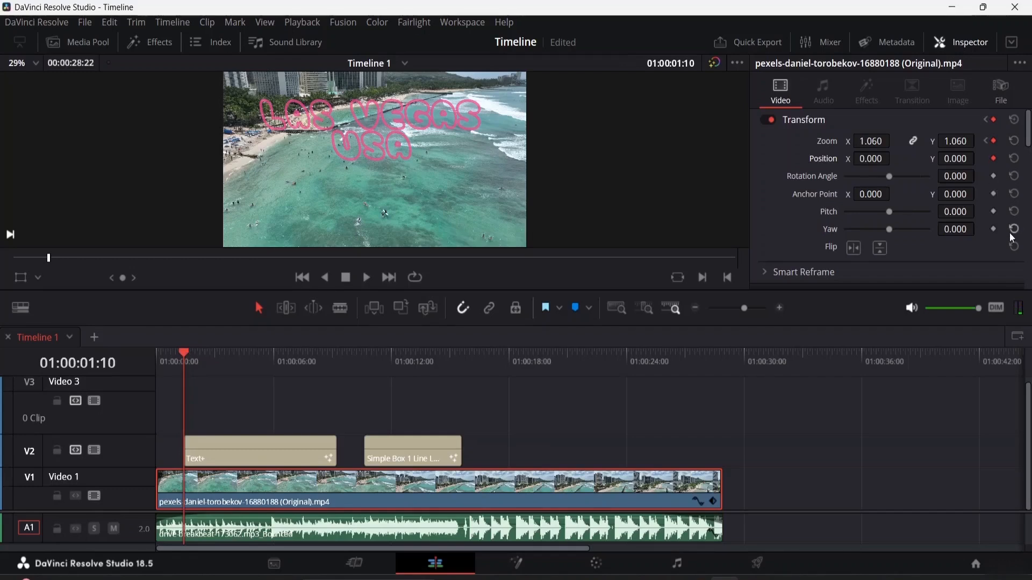
drag(184, 349, 239, 356)
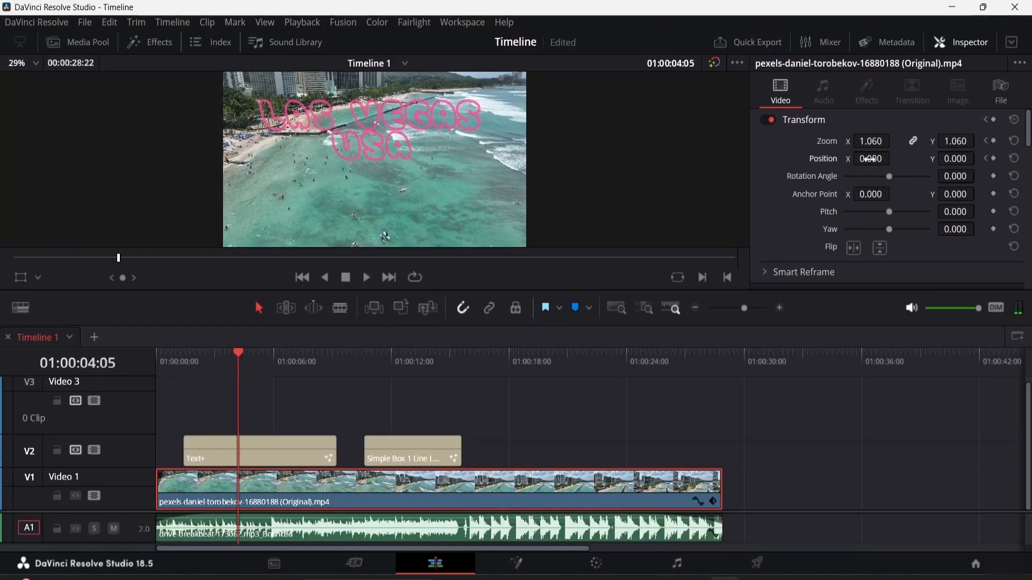
drag(870, 159, 960, 178)
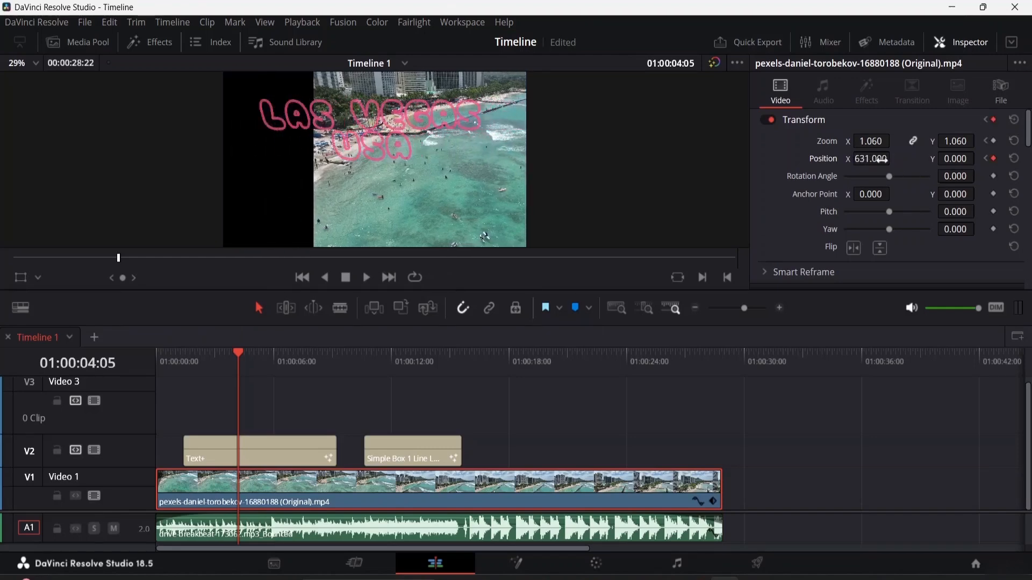
- Set the beach clip's Position X to 2021 at 01:00:04:05 and to 0 at 01:00:06:01
drag(871, 156, 894, 158)
drag(894, 158, 894, 158)
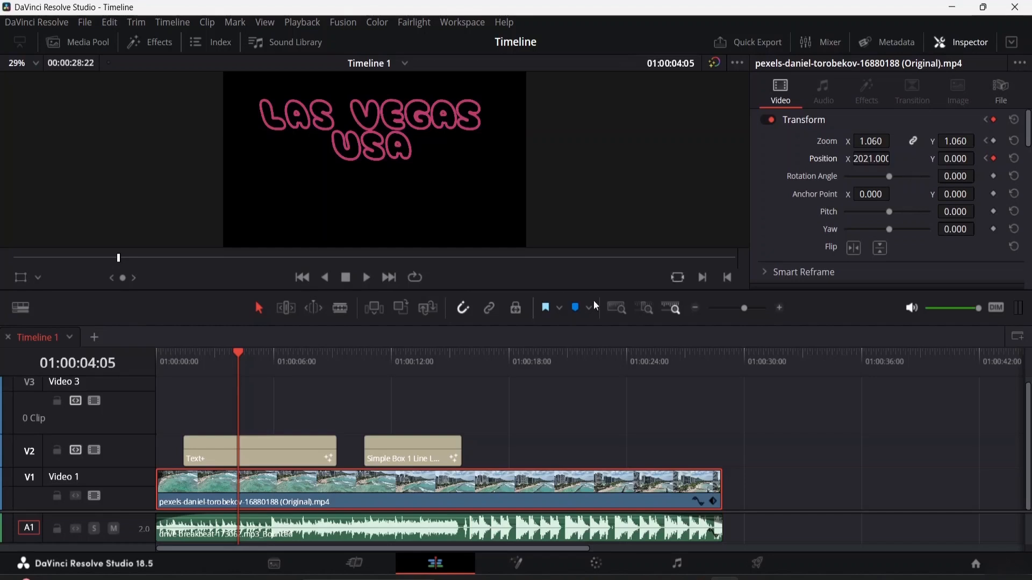
drag(240, 347, 276, 356)
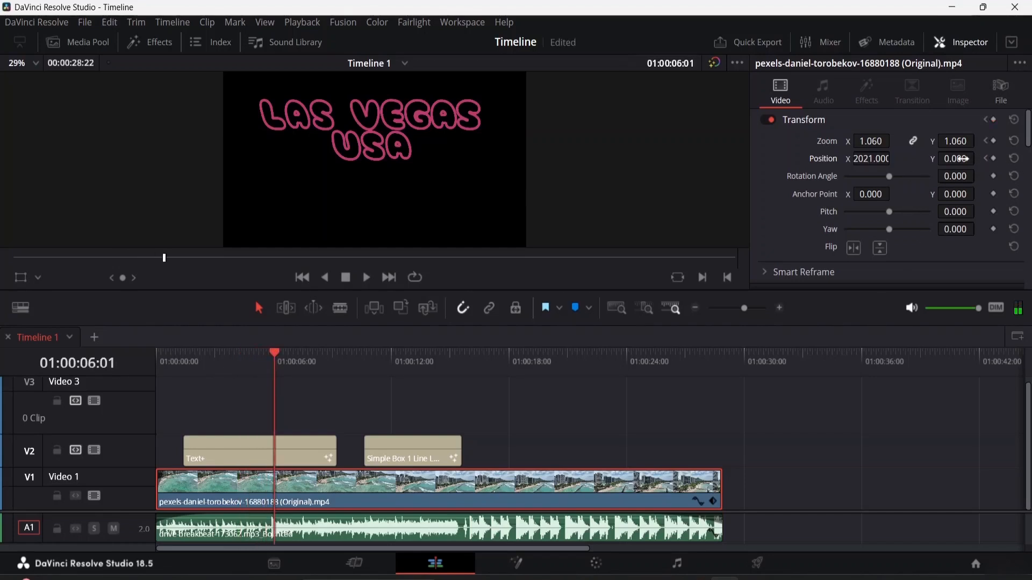
click(1015, 165)
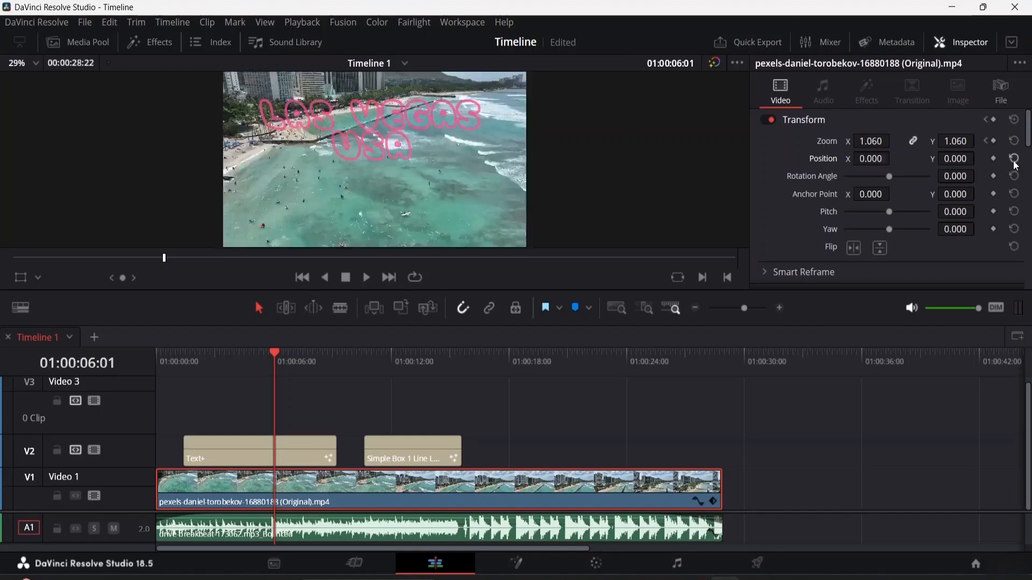
key(ctrl+z)
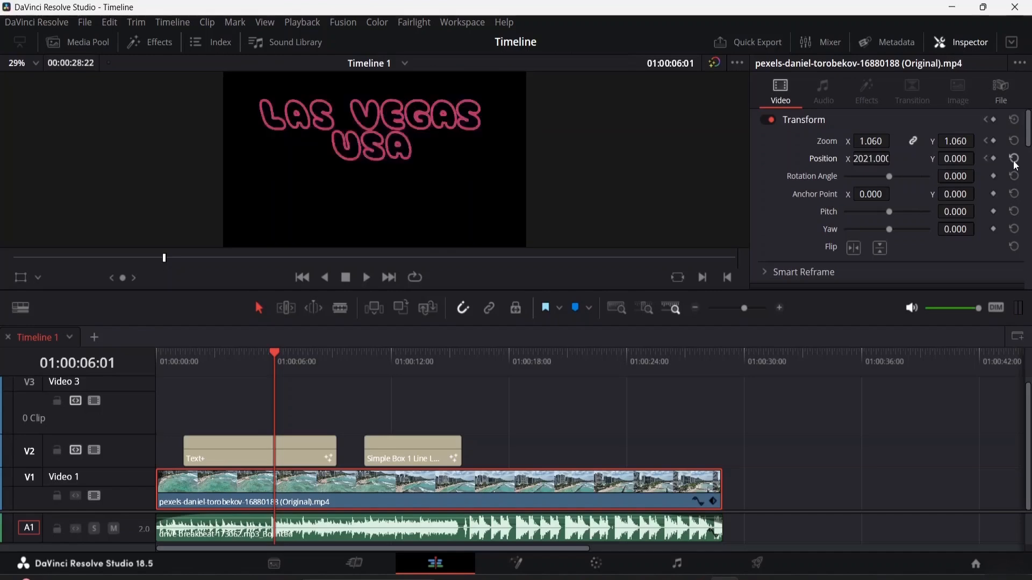
click(880, 160)
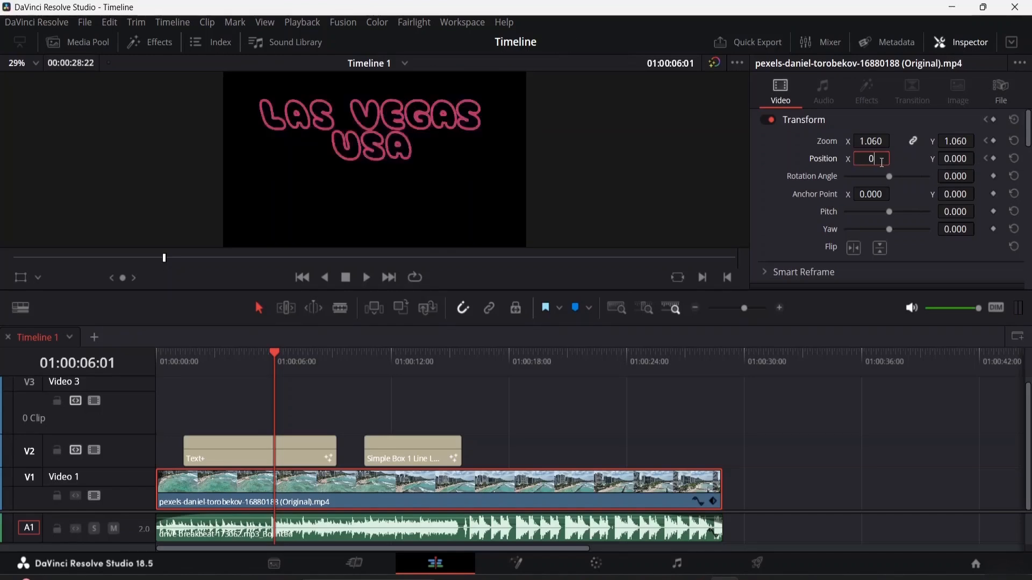
text(0)
key(Return)
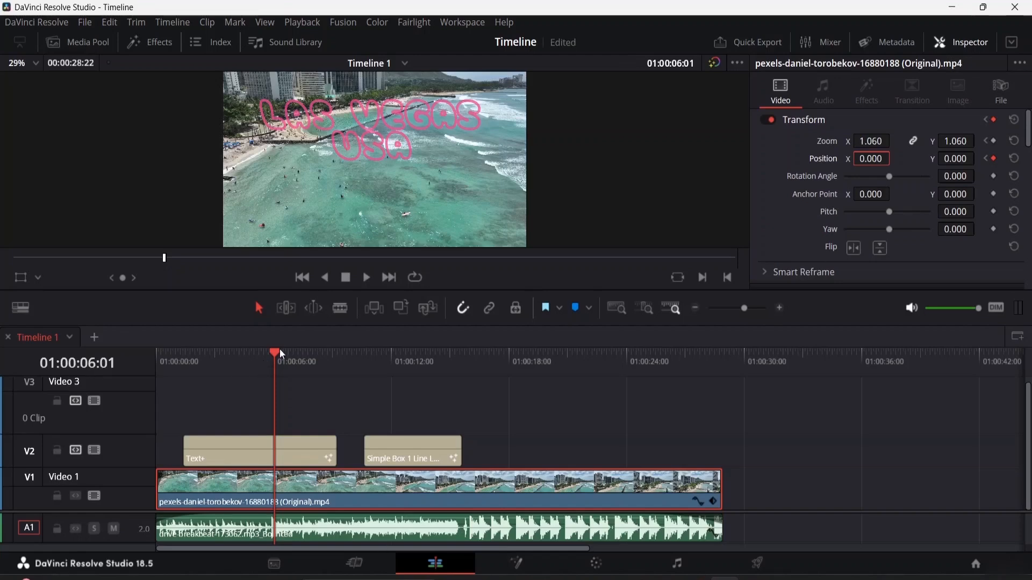
- Play the timeline from the start to review the beach clip's position animation
drag(273, 352, 59, 367)
key(space)
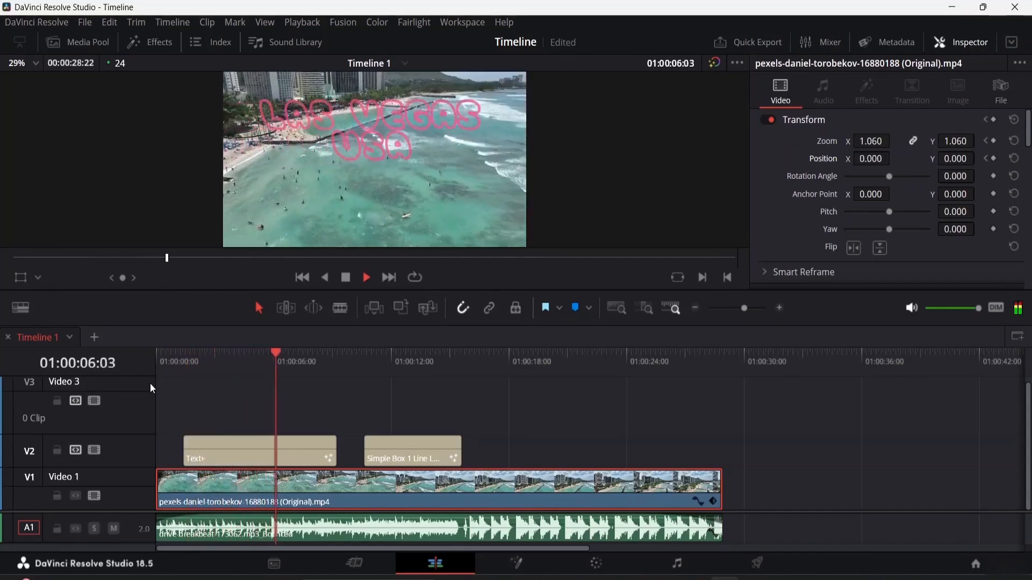
key(space)
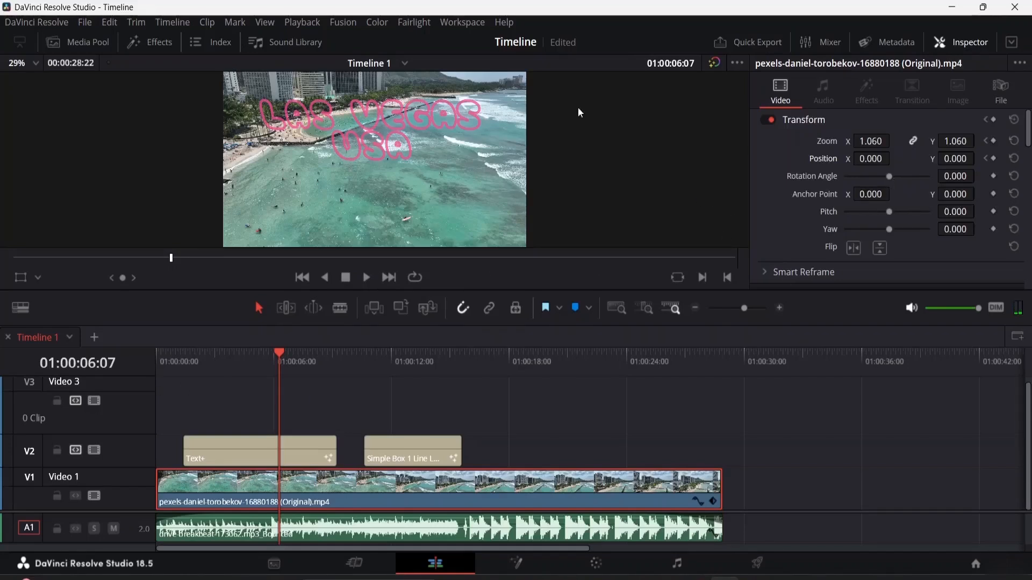
- Examine the Text+ title's Transform properties and the choices for what the transform applies to, keeping Characters at 01:00:01:10
click(233, 447)
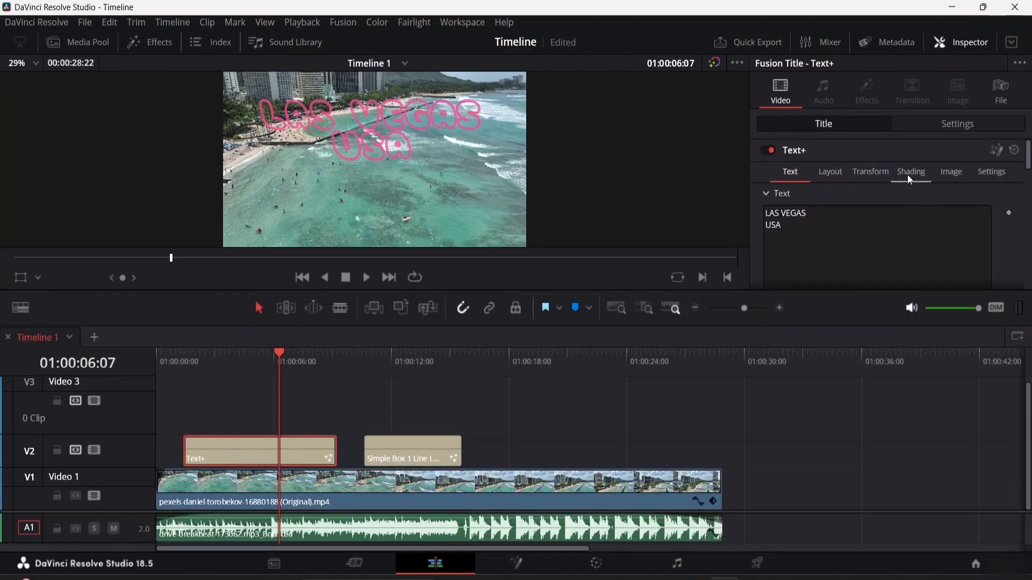
click(884, 174)
scroll(883, 174, down, 2)
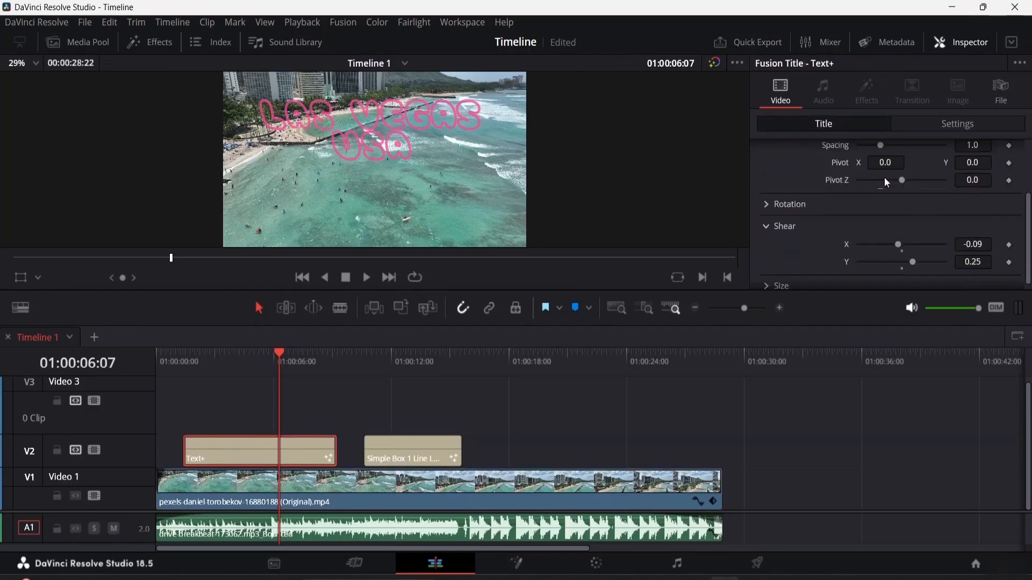
scroll(885, 178, up, 1)
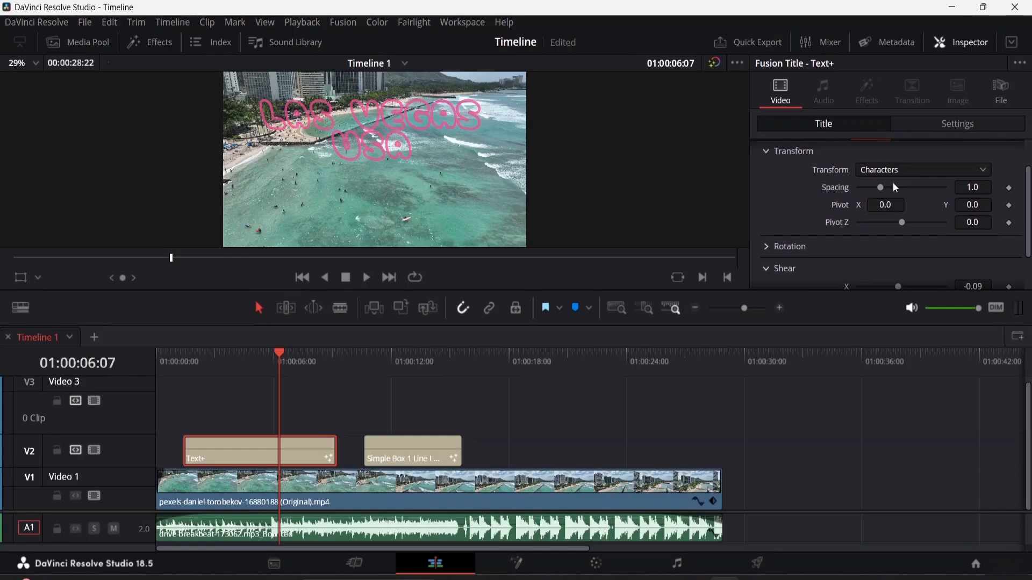
scroll(896, 188, down, 1)
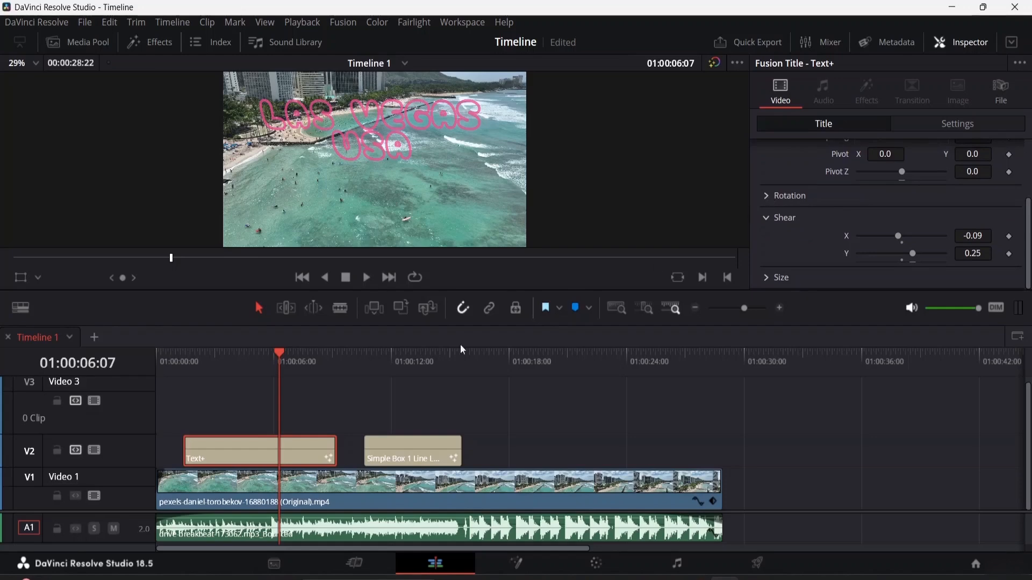
drag(282, 352, 188, 355)
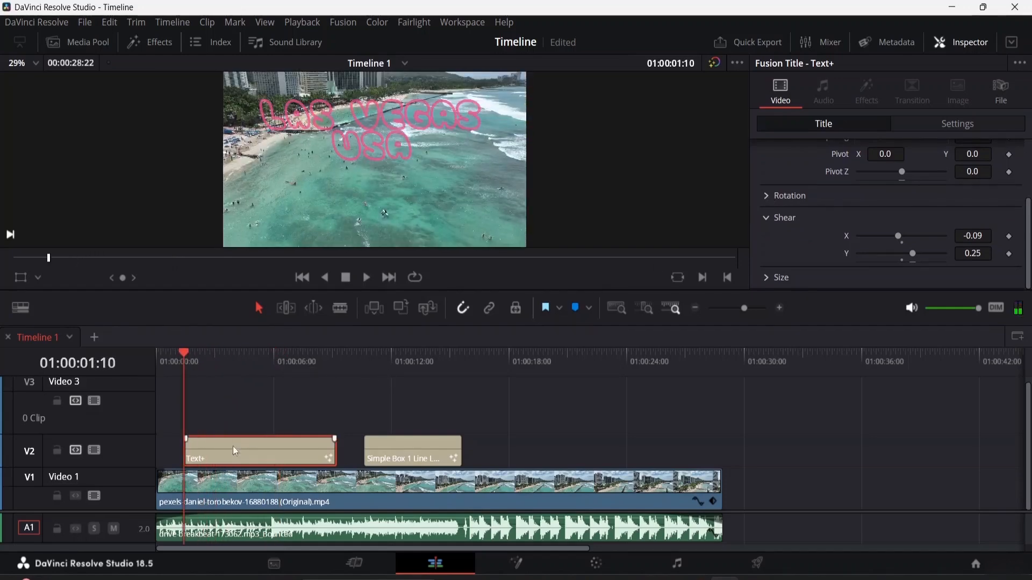
scroll(886, 202, up, 2)
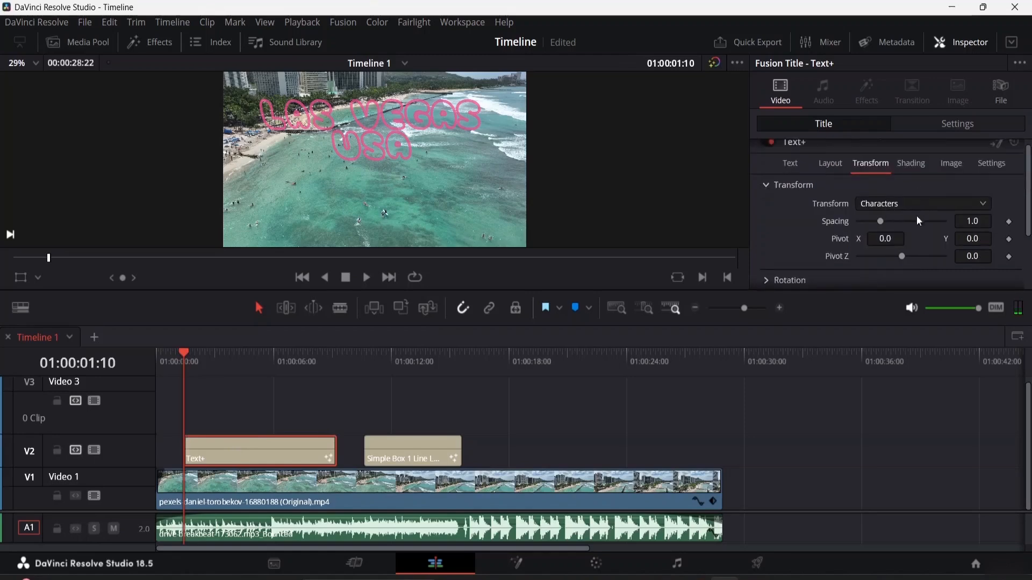
click(912, 204)
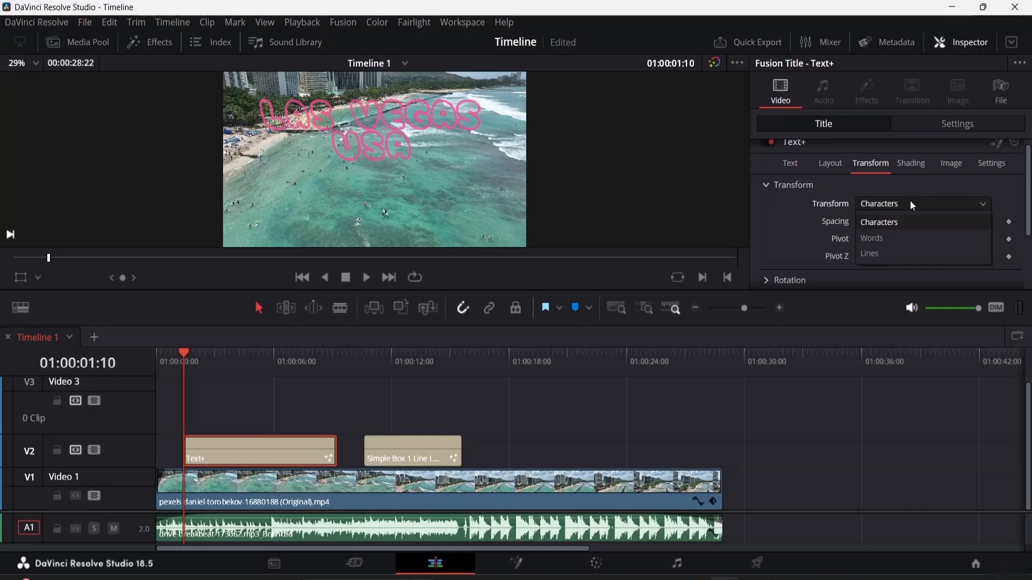
click(889, 225)
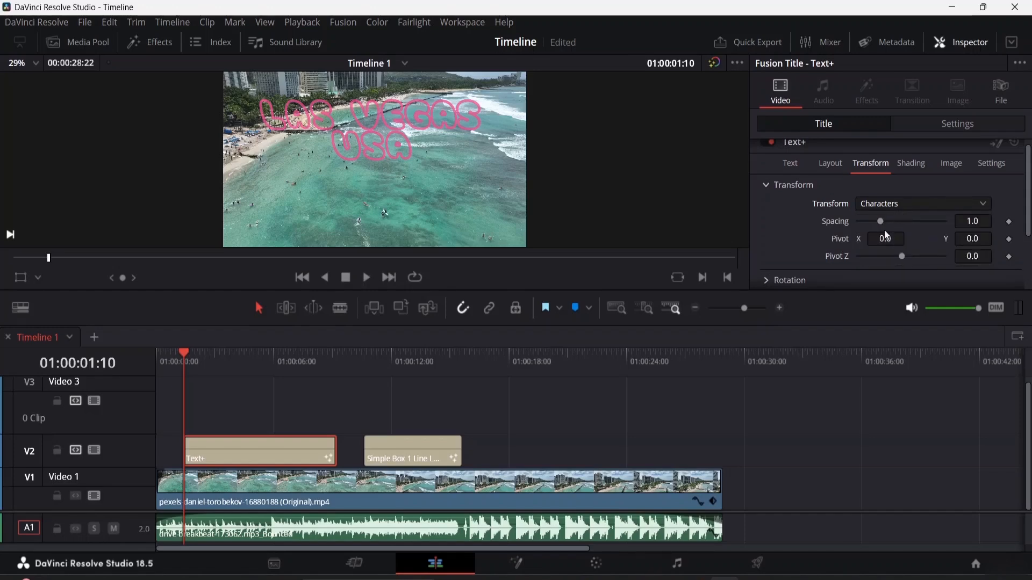
- Add an X rotation keyframe to the Text+ title at 01:00:01:10 and set the X rotation to 320.8
scroll(889, 219, down, 3)
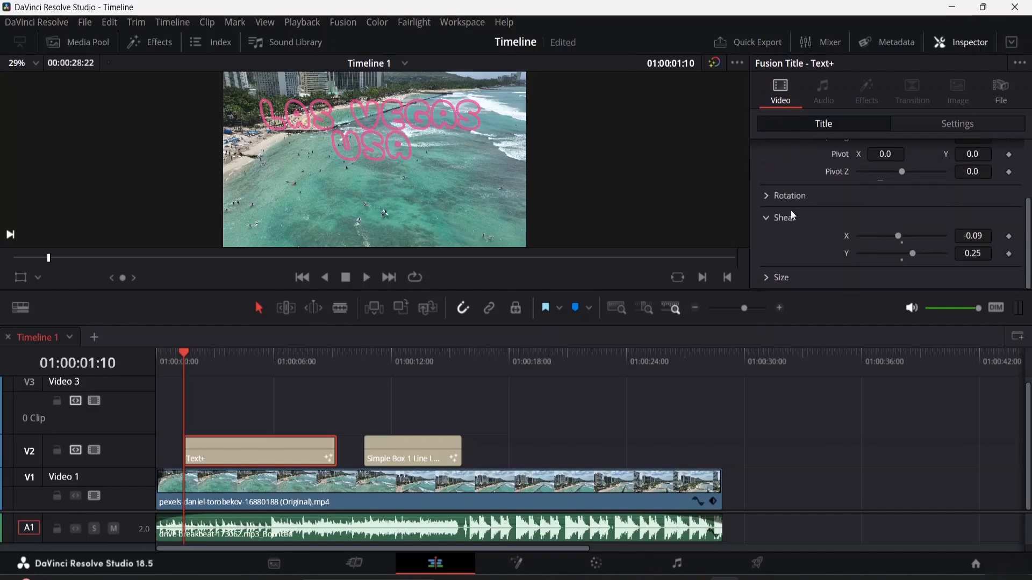
click(765, 195)
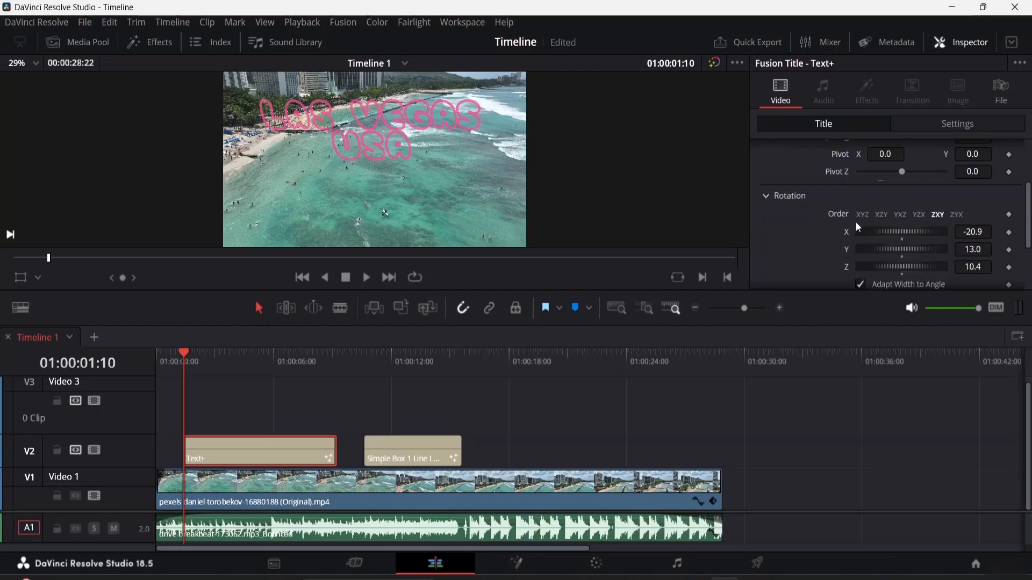
scroll(945, 209, down, 3)
scroll(945, 208, up, 3)
click(1010, 233)
drag(907, 235, 992, 237)
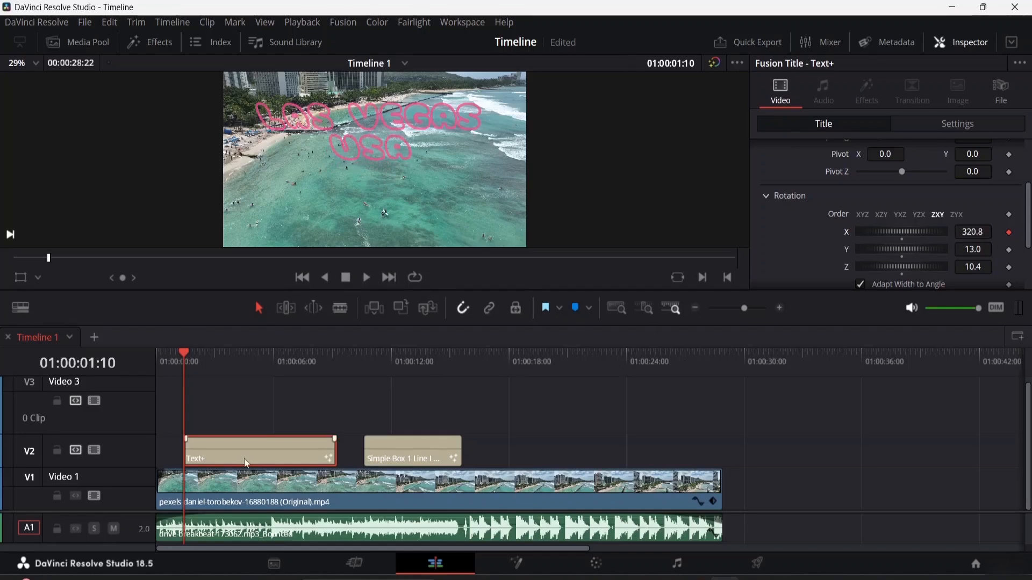
- Set the title's Y rotation to -360 at 01:00:04:19 and play the timeline from the beginning
drag(182, 353, 251, 365)
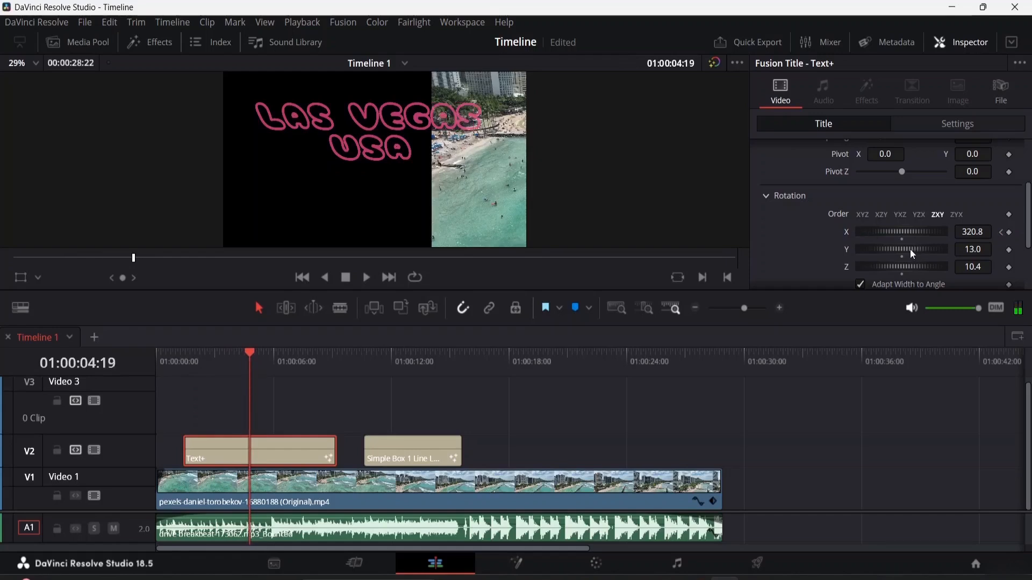
drag(912, 254, 813, 240)
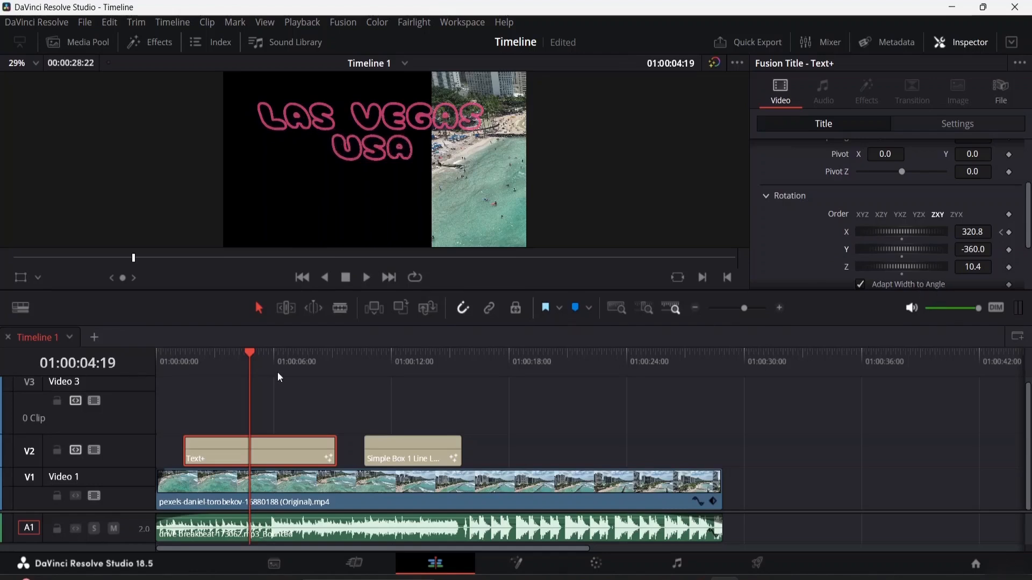
drag(250, 352, 125, 339)
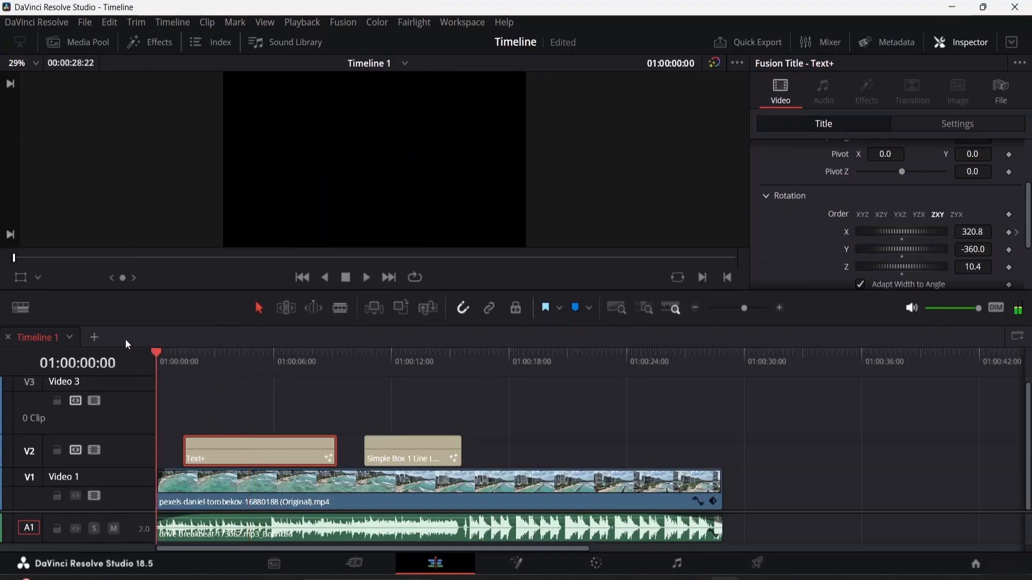
key(space)
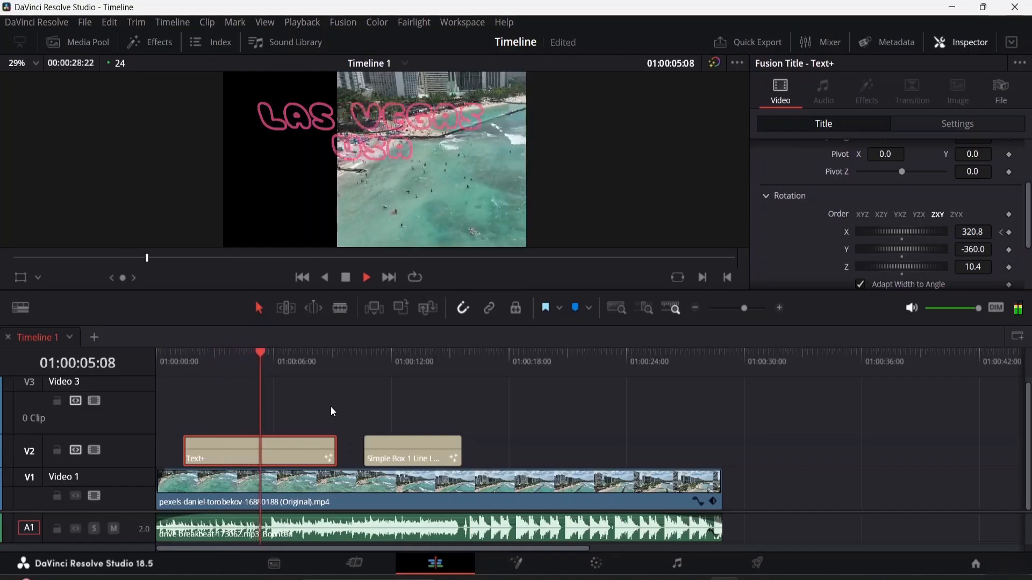
key(space)
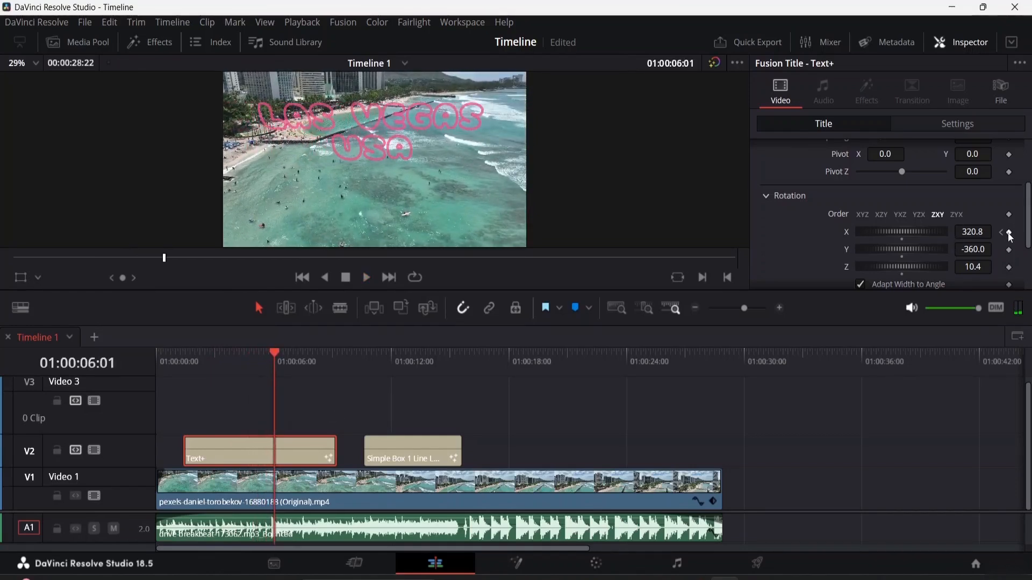
- Set the title's X rotation keyframe at 01:00:01:10 to 326
drag(281, 353, 192, 346)
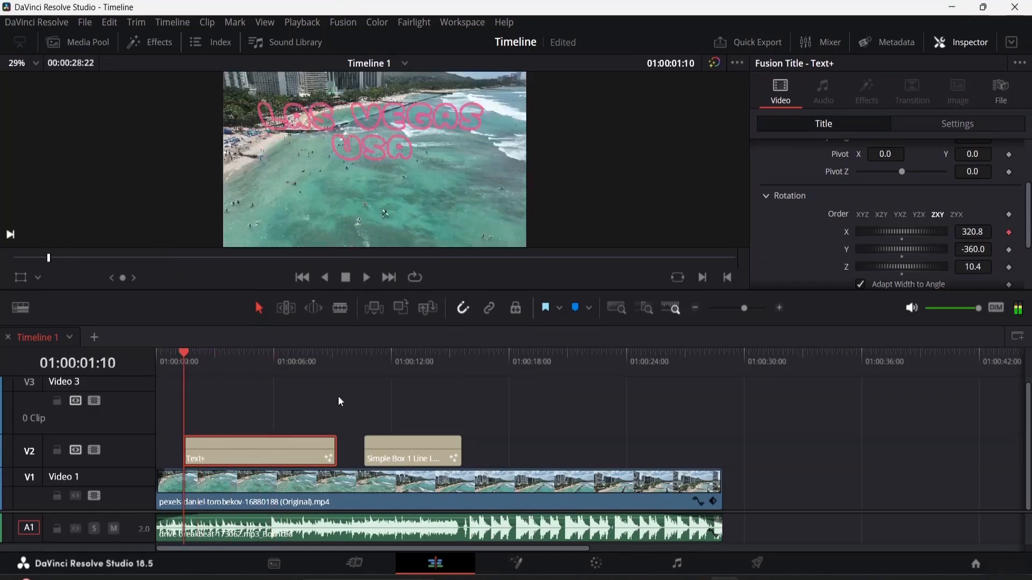
click(1010, 233)
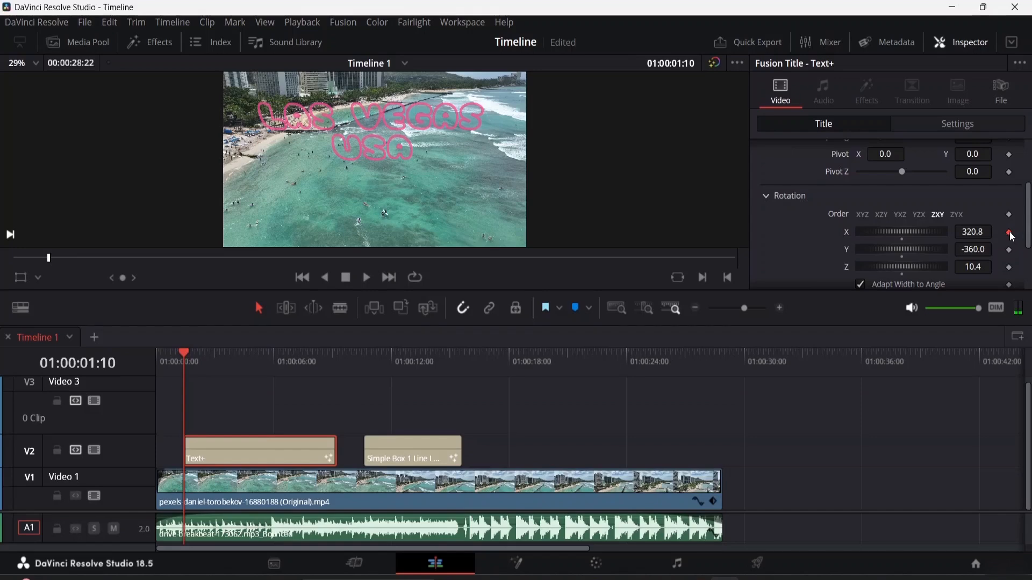
mouse_move(905, 231)
mouse_down()
mouse_move(921, 228)
mouse_move(906, 228)
mouse_up()
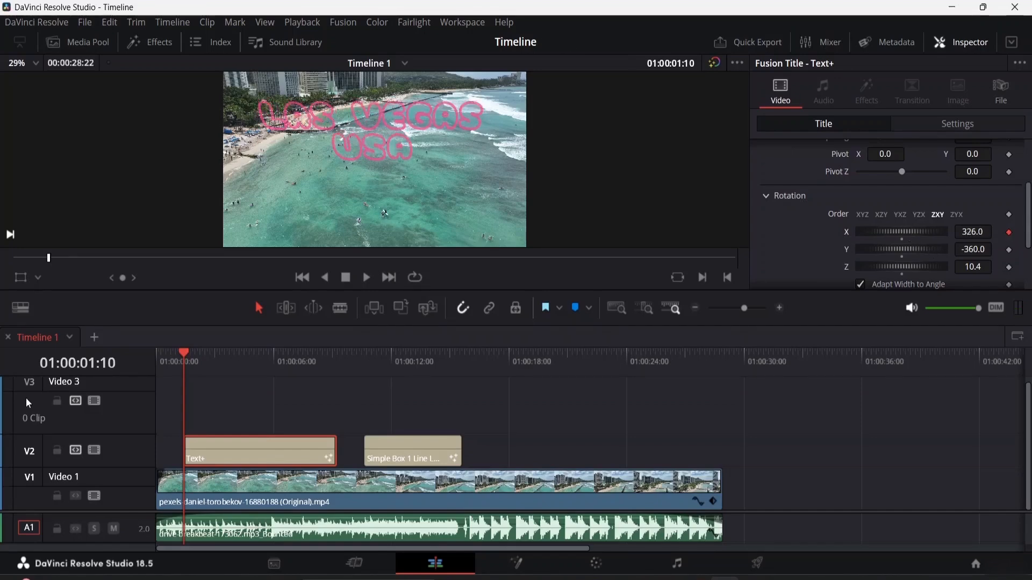
- Try an X rotation of 665.1 on the title at 01:00:04:05, and replace that keyframe with a fresh one
drag(183, 350, 238, 361)
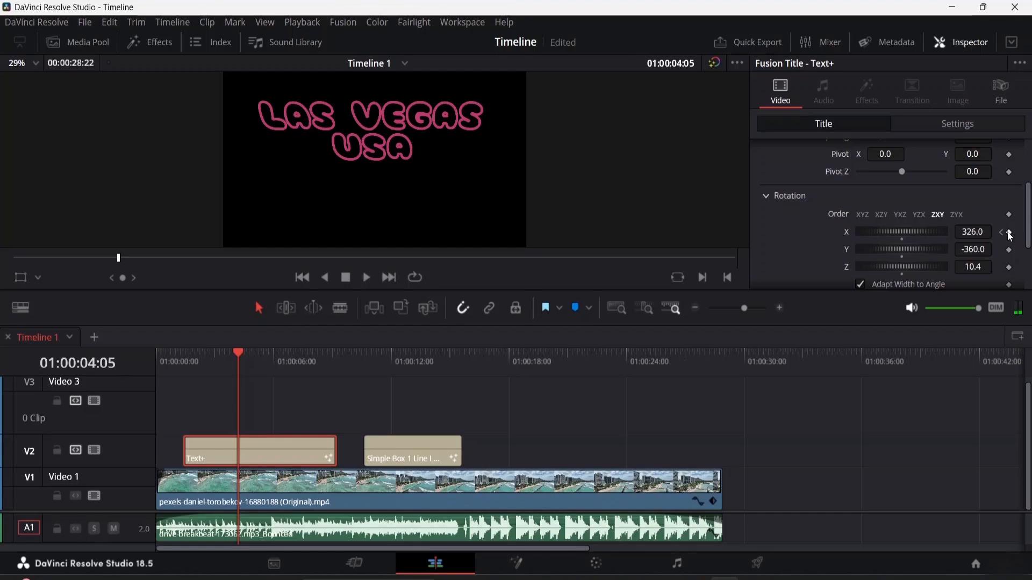
drag(904, 233, 989, 264)
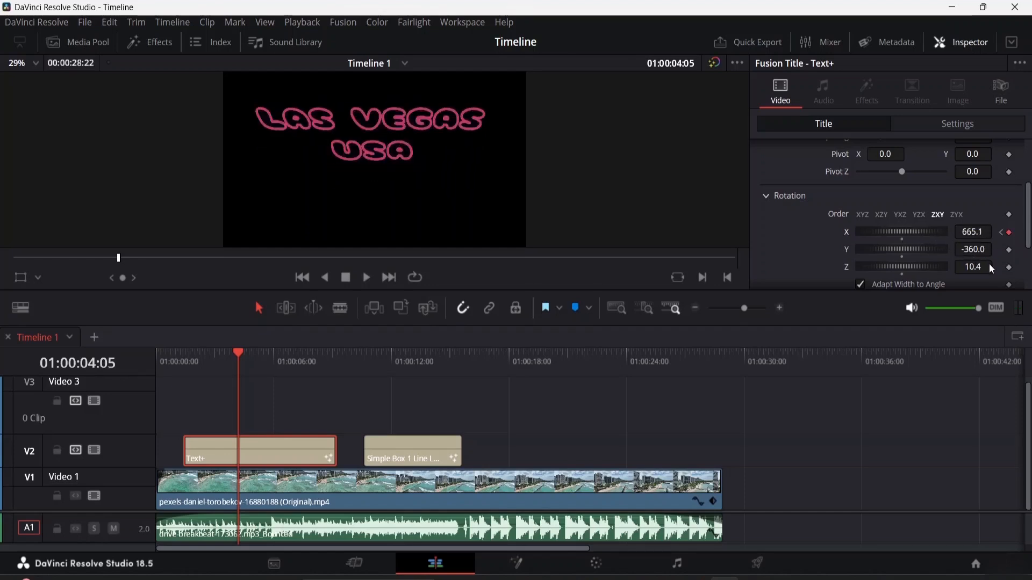
click(1009, 234)
click(1009, 234)
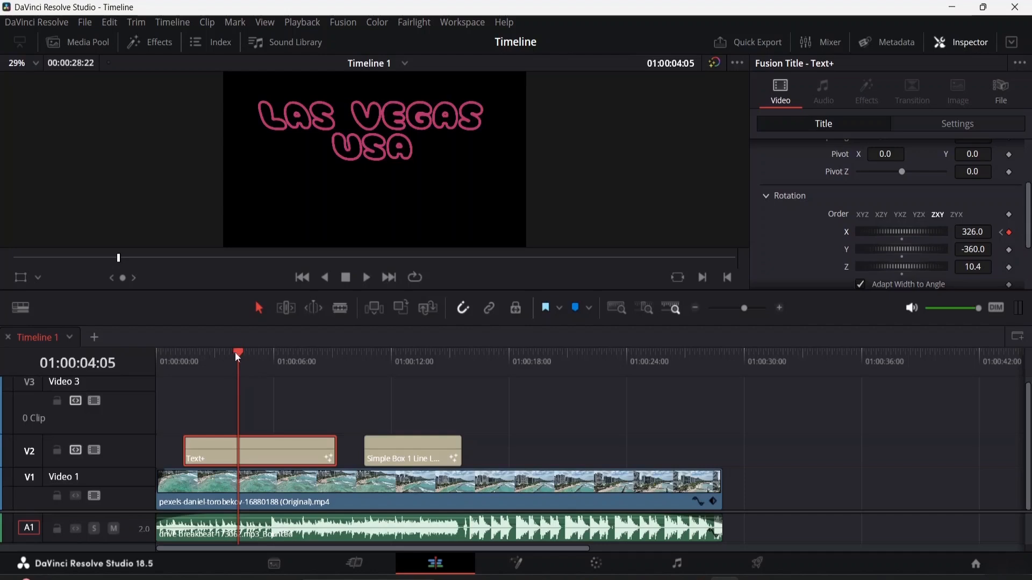
- Play the timeline from 01:00:01:10 to past the second rotation keyframe to review the title's rotation
drag(238, 352, 179, 347)
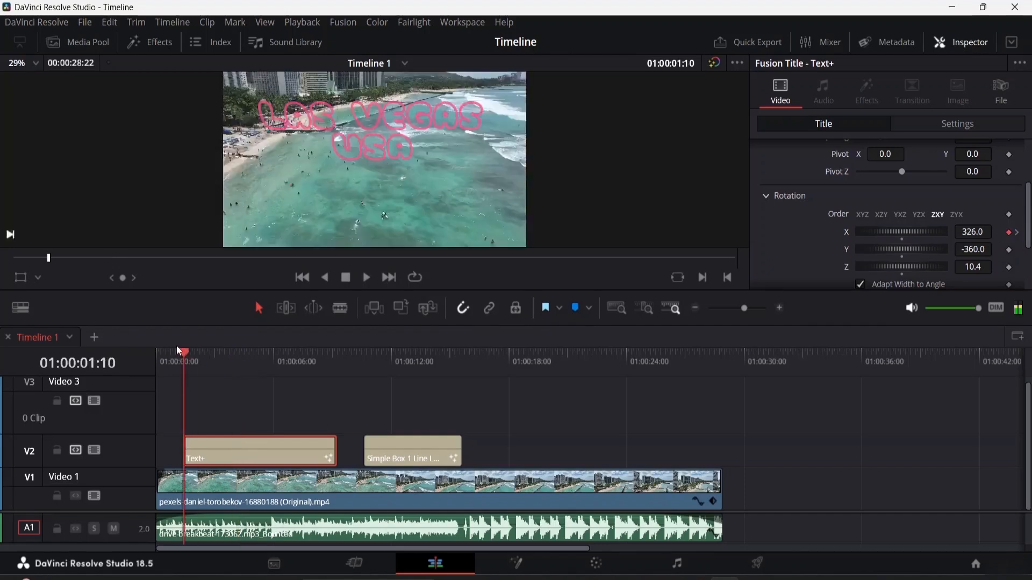
key(space)
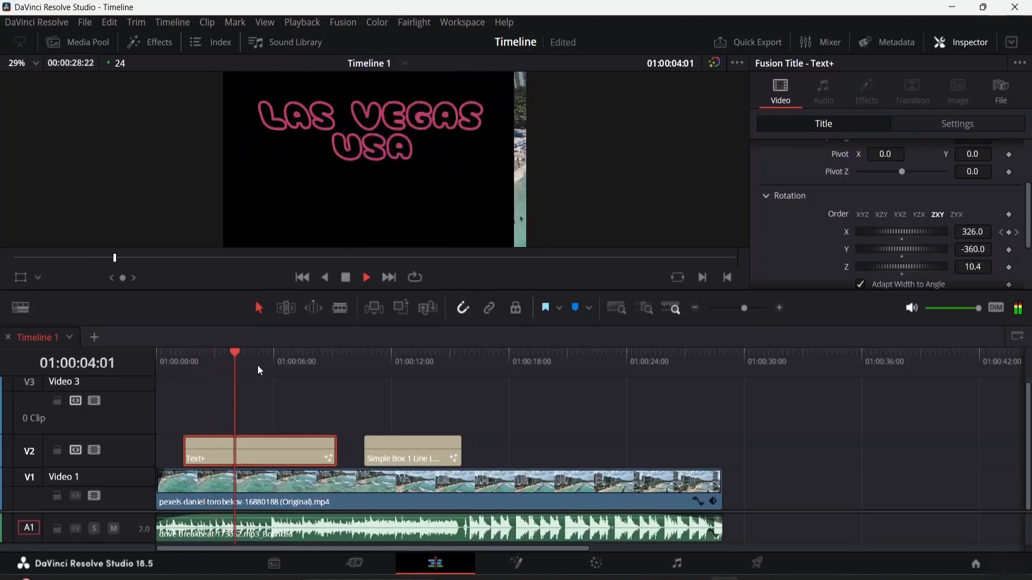
key(space)
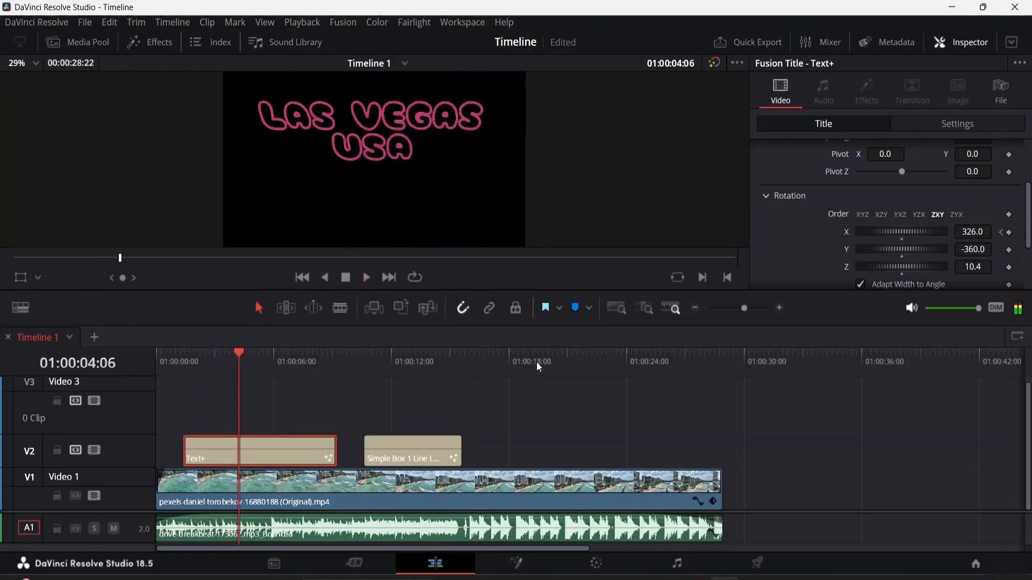
- Set the Text+ title's Y rotation to -673 at 01:00:07:07 and add a keyframe for it
click(999, 233)
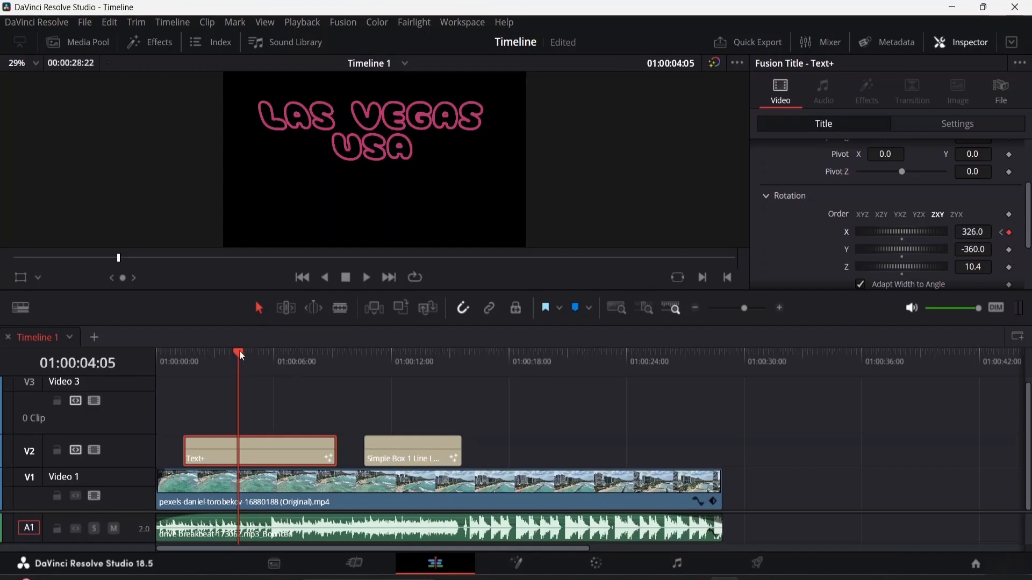
drag(239, 350, 299, 361)
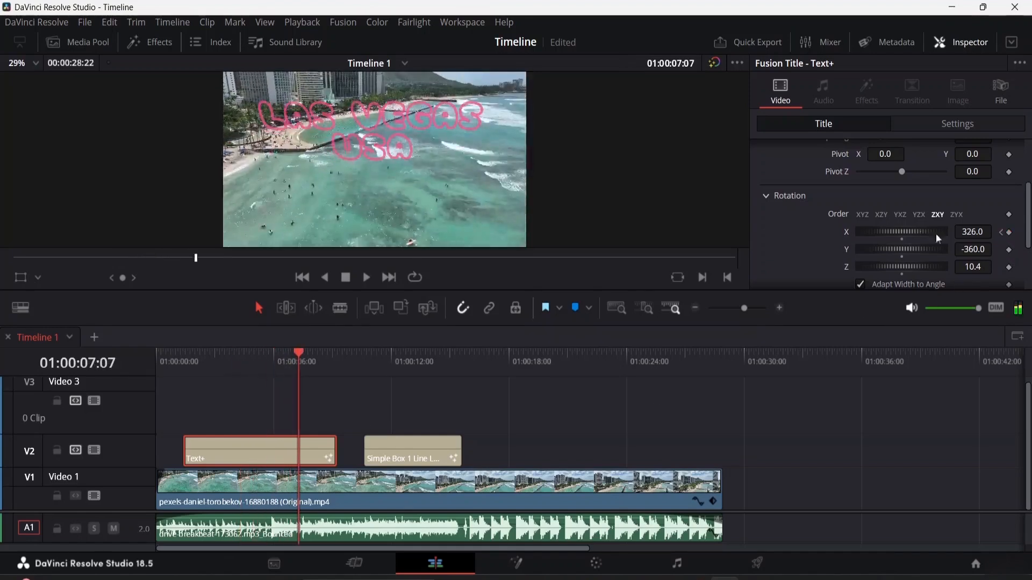
drag(911, 251, 831, 248)
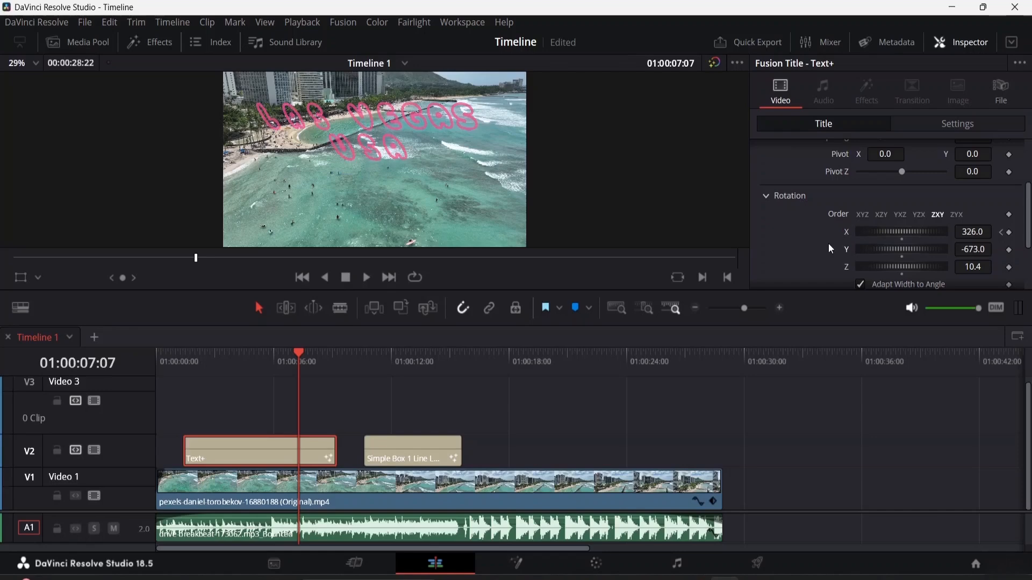
click(1009, 249)
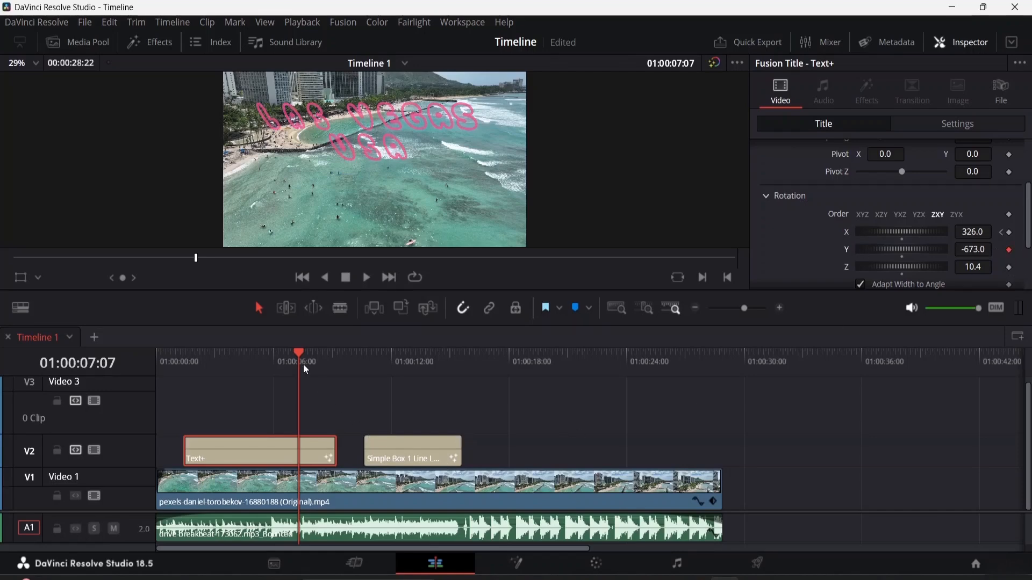
- Set the title's Y rotation keyframe at 01:00:09:06 to -477.3 and play back the title's rotation
drag(301, 352, 336, 355)
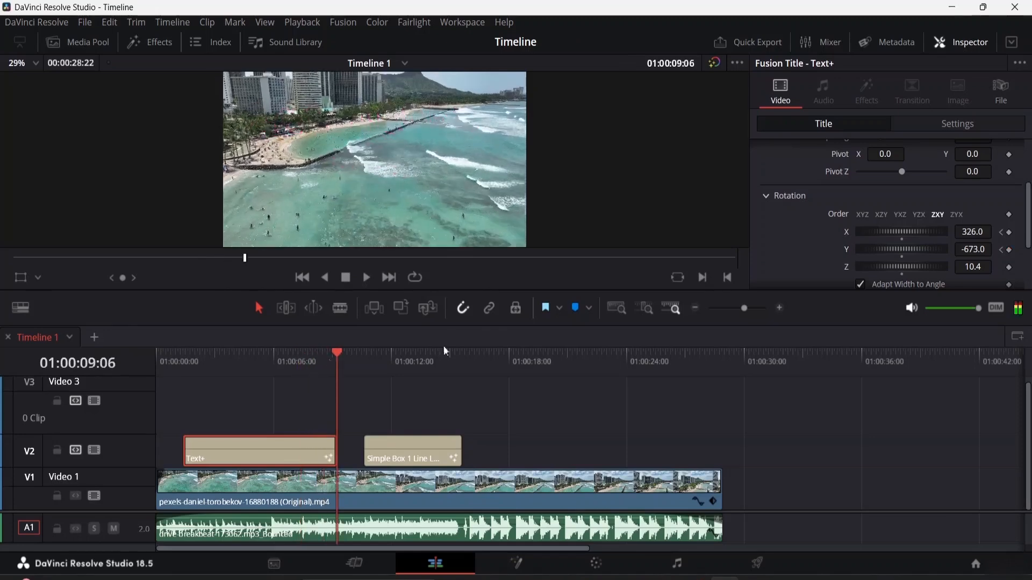
drag(906, 247, 954, 250)
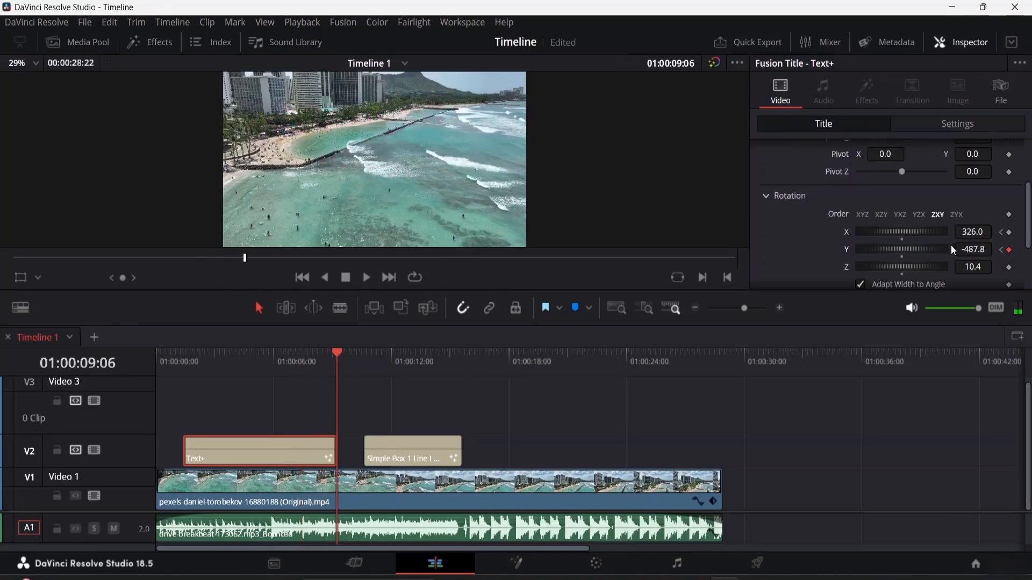
drag(332, 352, 182, 369)
key(space)
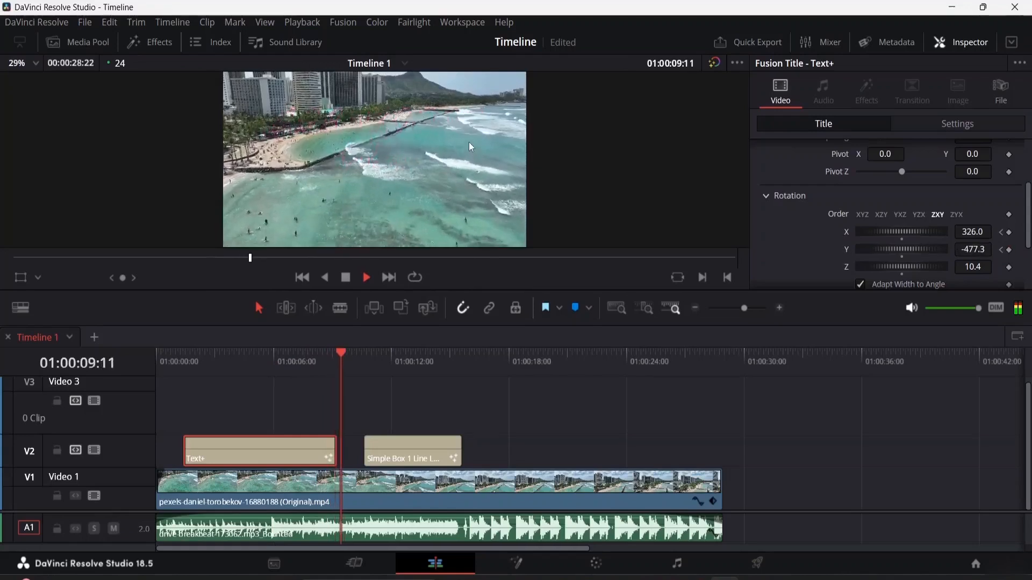
key(space)
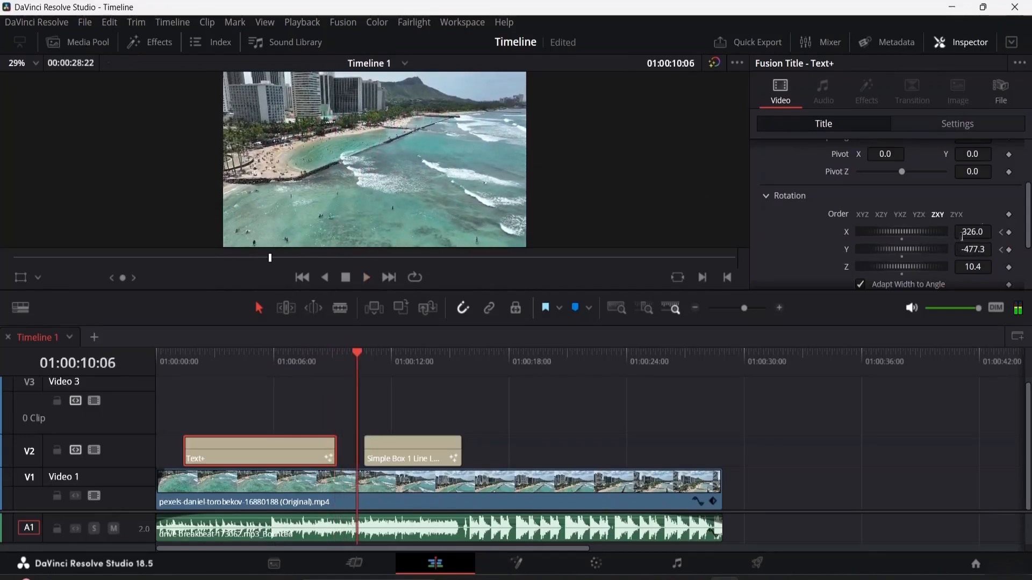
- Select the Simple Box 1 Line Lower Third title and examine its text, position and line properties at 01:00:12:00
scroll(905, 251, down, 3)
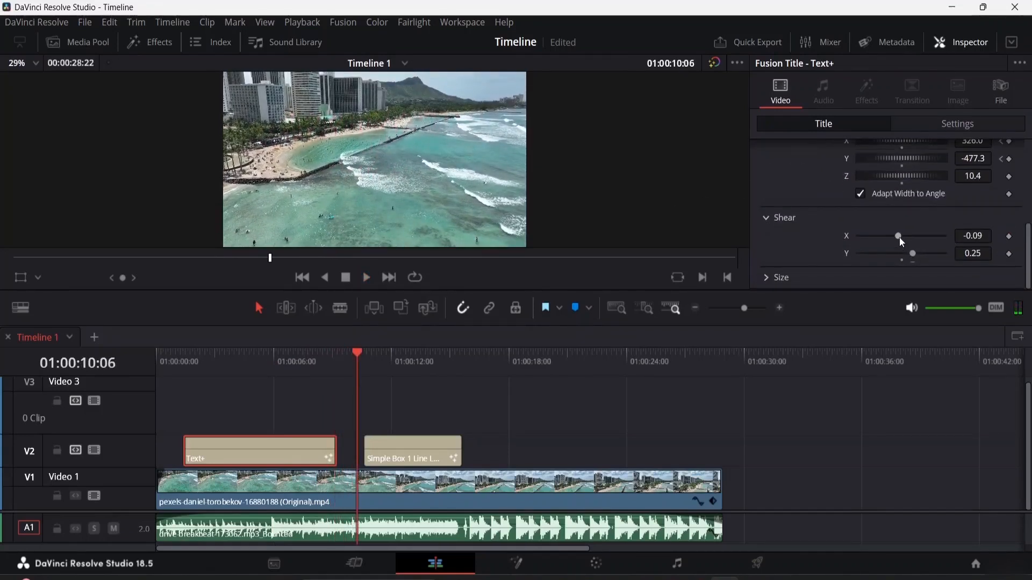
click(413, 449)
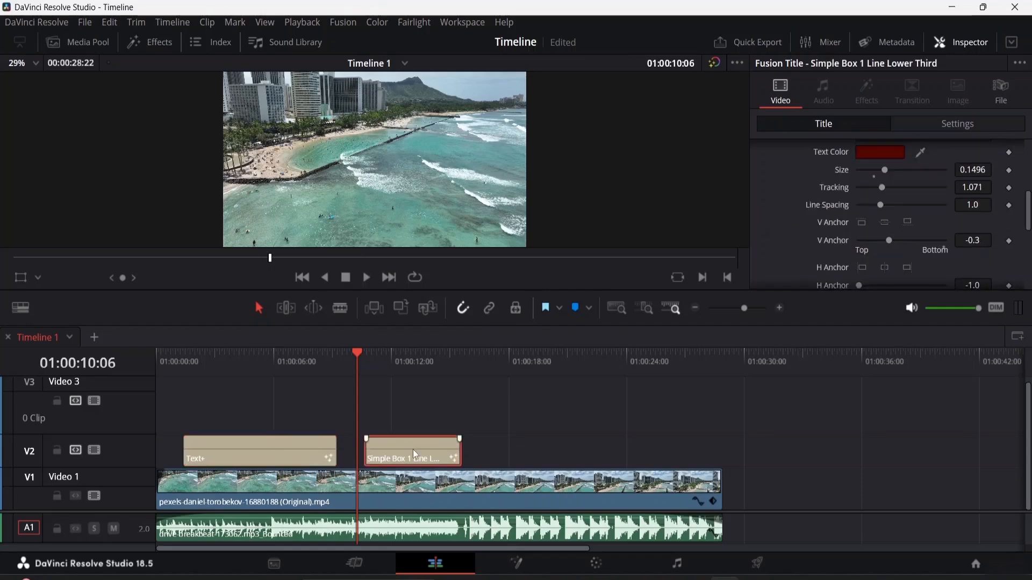
drag(362, 353, 392, 352)
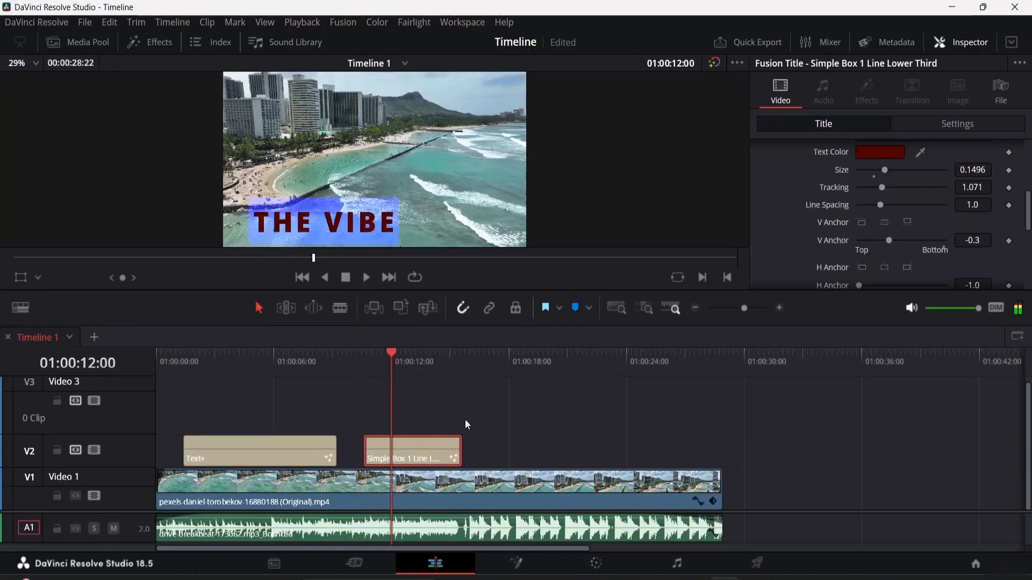
scroll(907, 231, down, 3)
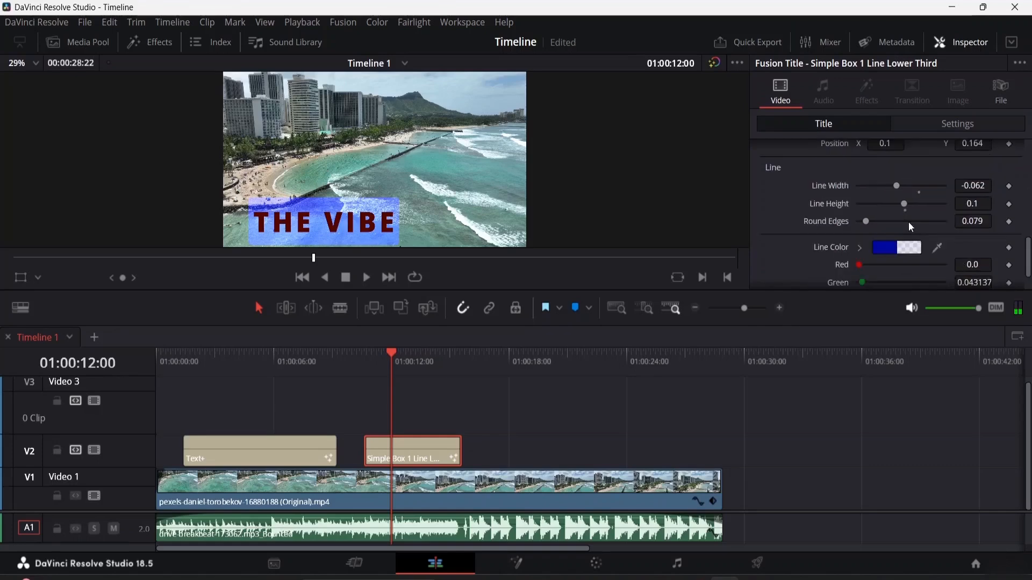
scroll(908, 222, up, 8)
scroll(908, 221, down, 4)
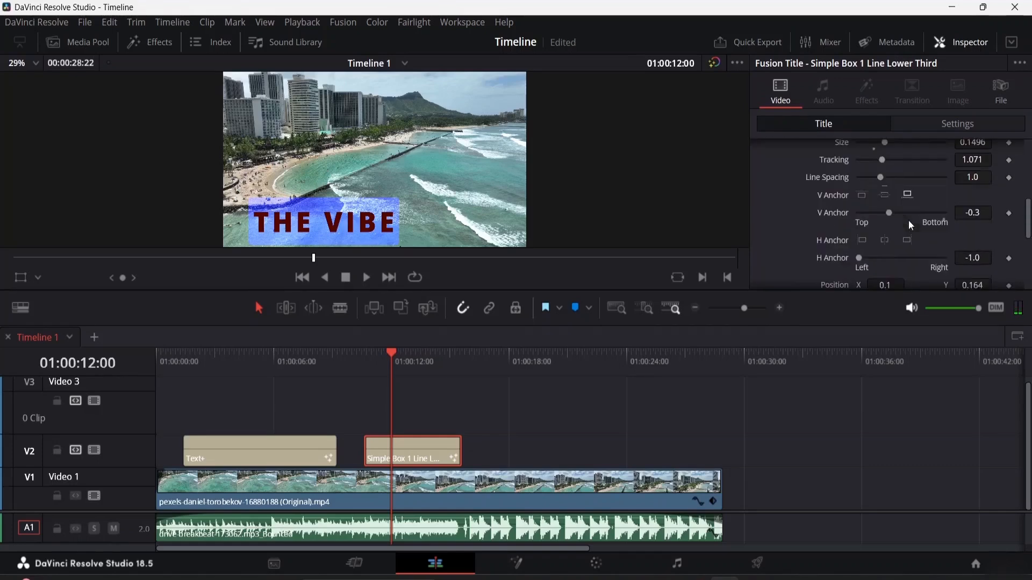
scroll(909, 221, up, 6)
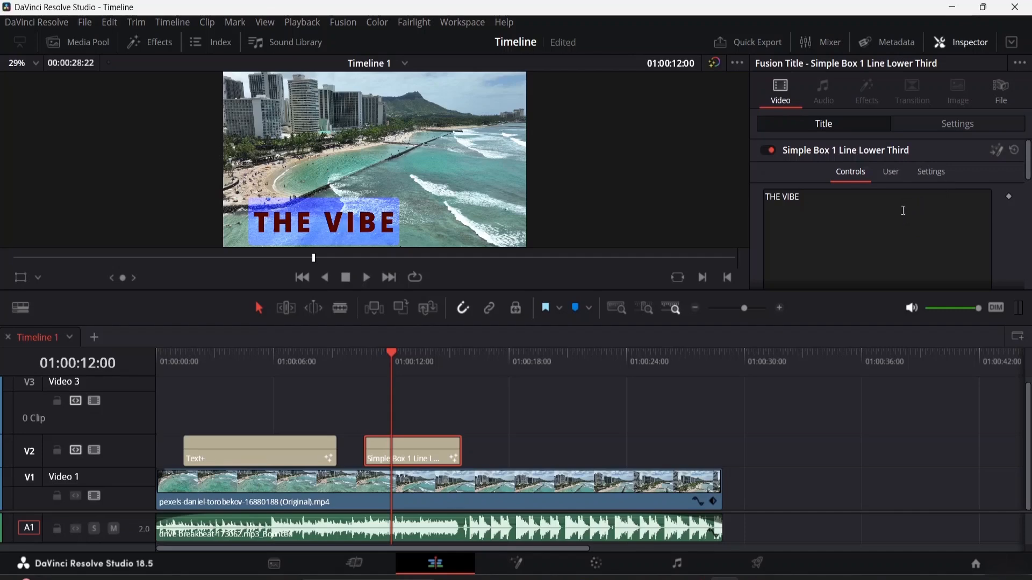
click(930, 183)
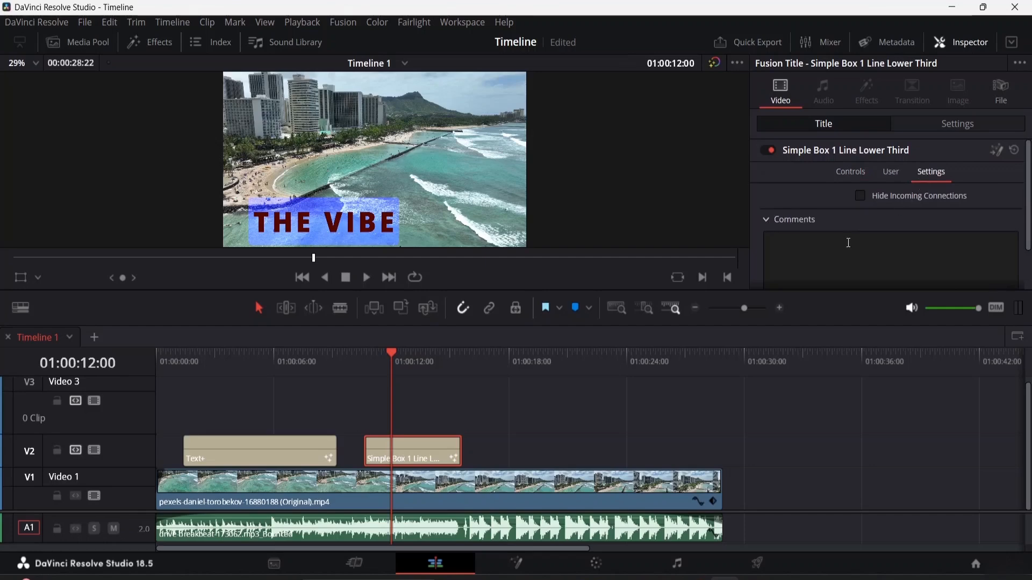
scroll(903, 192, down, 2)
scroll(898, 177, up, 2)
click(895, 167)
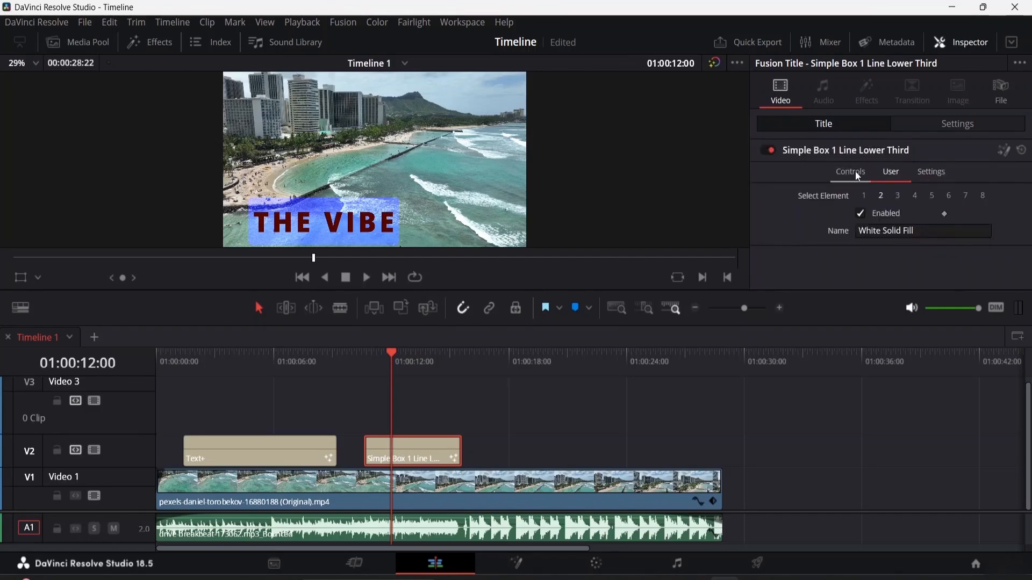
click(854, 169)
scroll(862, 197, down, 4)
scroll(862, 196, down, 6)
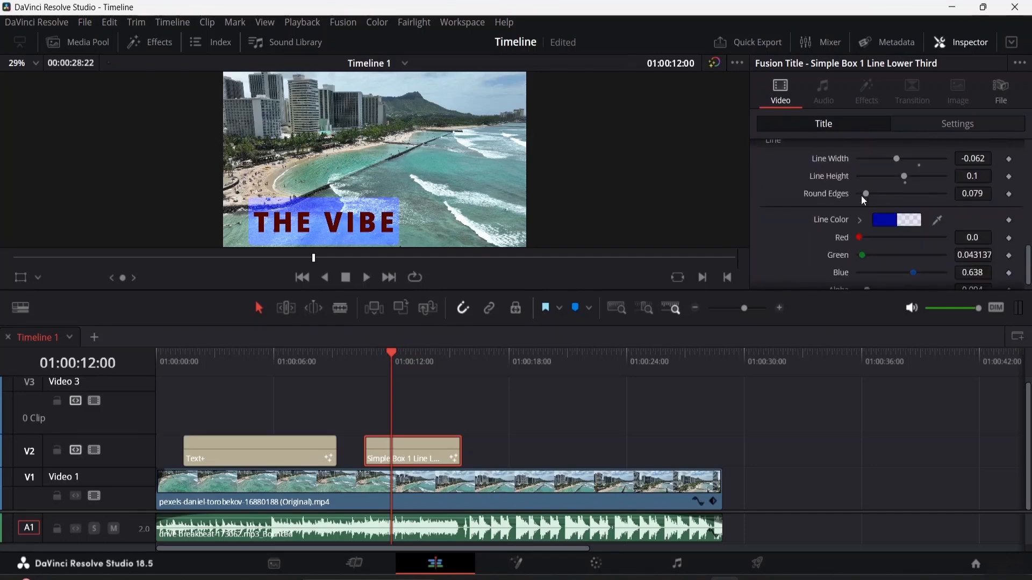
scroll(862, 198, up, 1)
scroll(864, 201, up, 5)
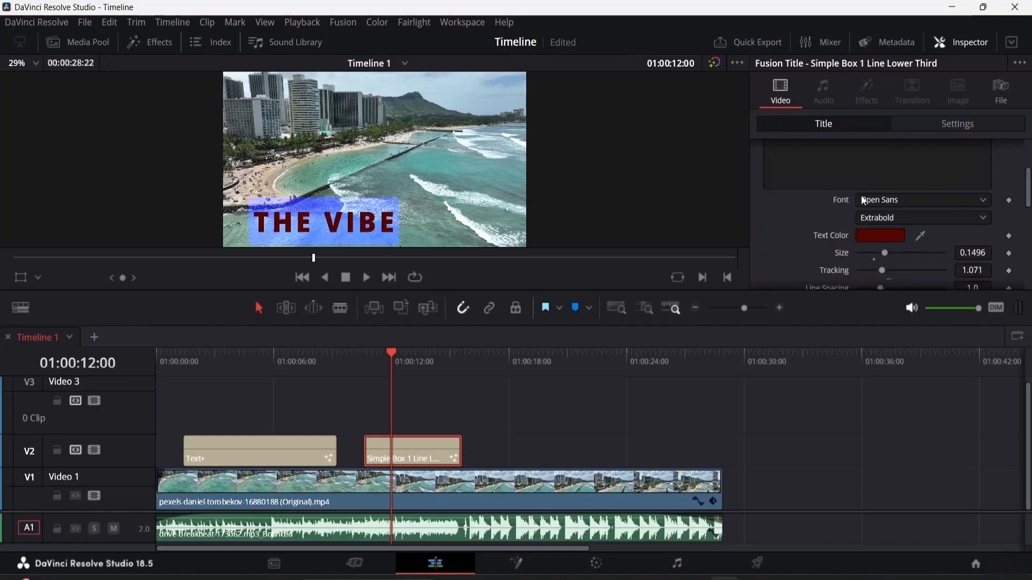
scroll(864, 201, down, 6)
scroll(863, 201, up, 3)
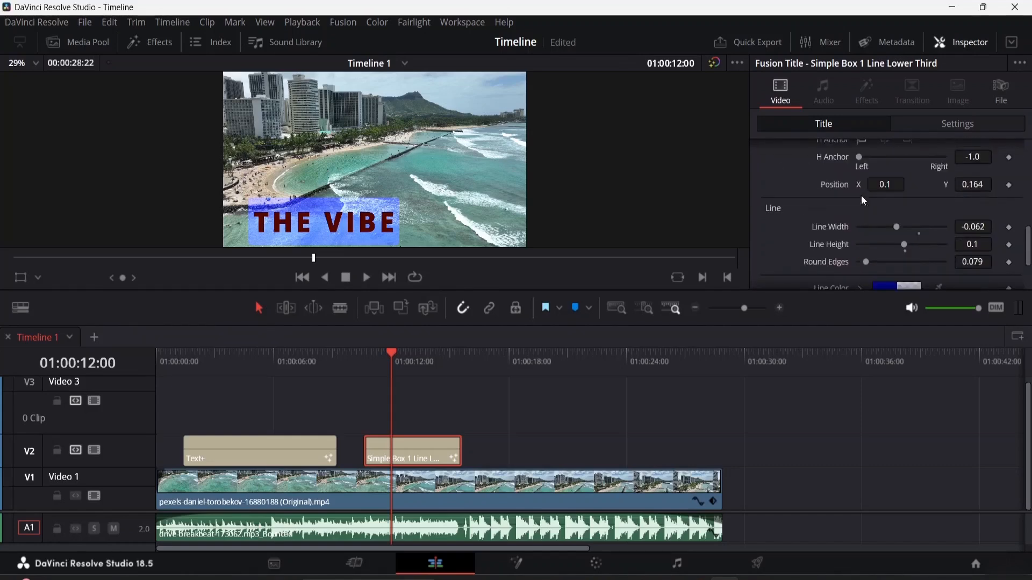
scroll(864, 200, down, 1)
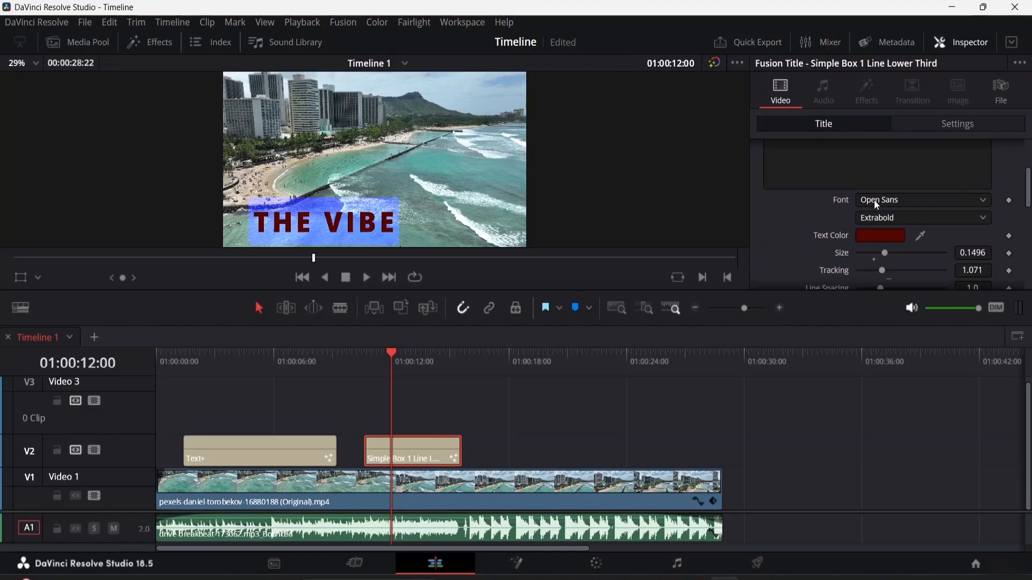
- Set the lower third's text size to 0.1378 and add a size keyframe at 01:00:11:06
scroll(871, 235, down, 3)
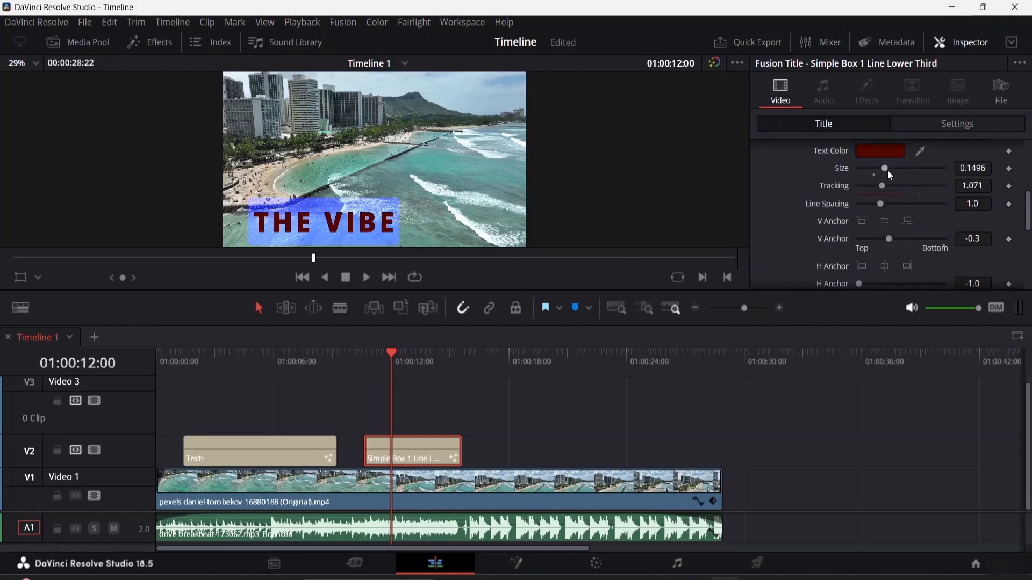
mouse_move(885, 169)
mouse_down()
mouse_move(907, 163)
mouse_move(879, 173)
mouse_move(897, 177)
mouse_move(881, 170)
mouse_up()
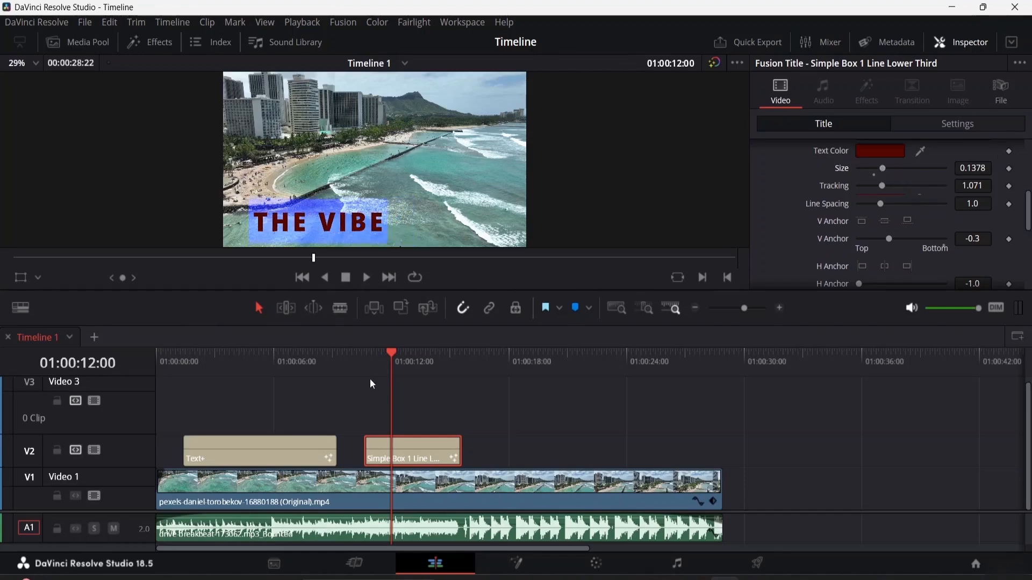
drag(389, 353, 376, 351)
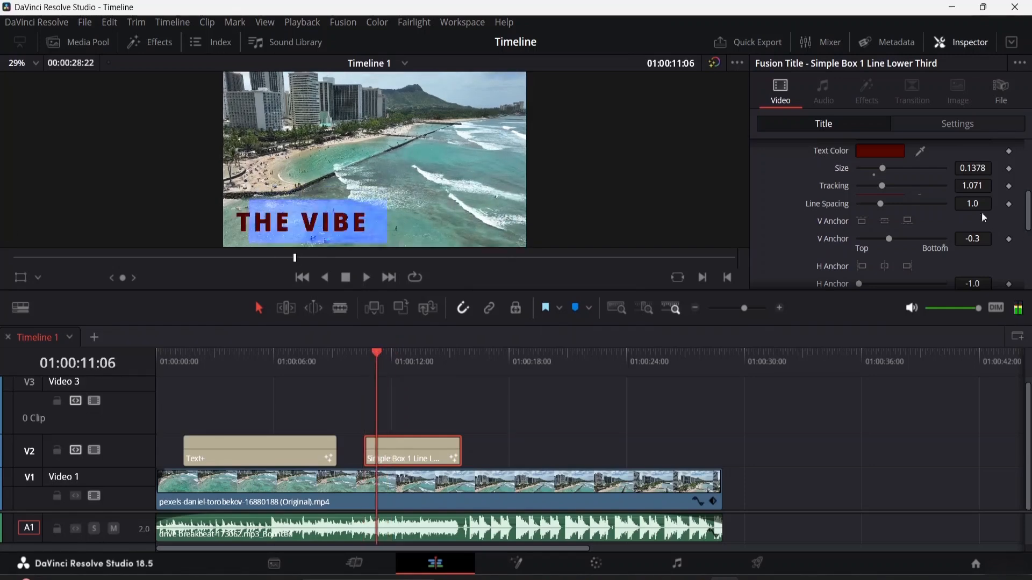
click(1010, 168)
- Set the lower third's text size to 0.2559 at 01:00:13:05 and play the animation from 01:00:10:15
drag(376, 350, 416, 356)
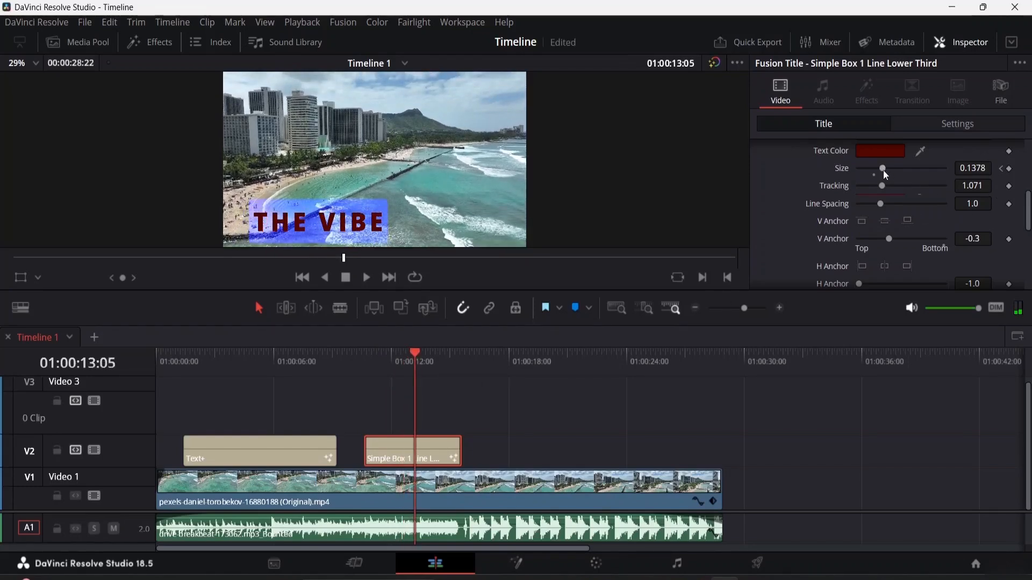
drag(883, 171, 903, 170)
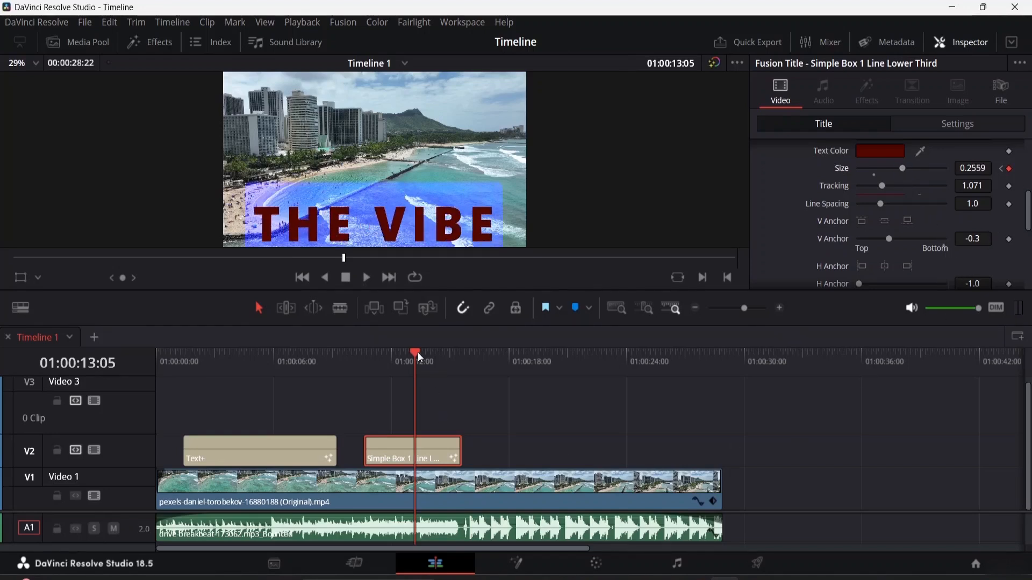
drag(417, 352, 364, 354)
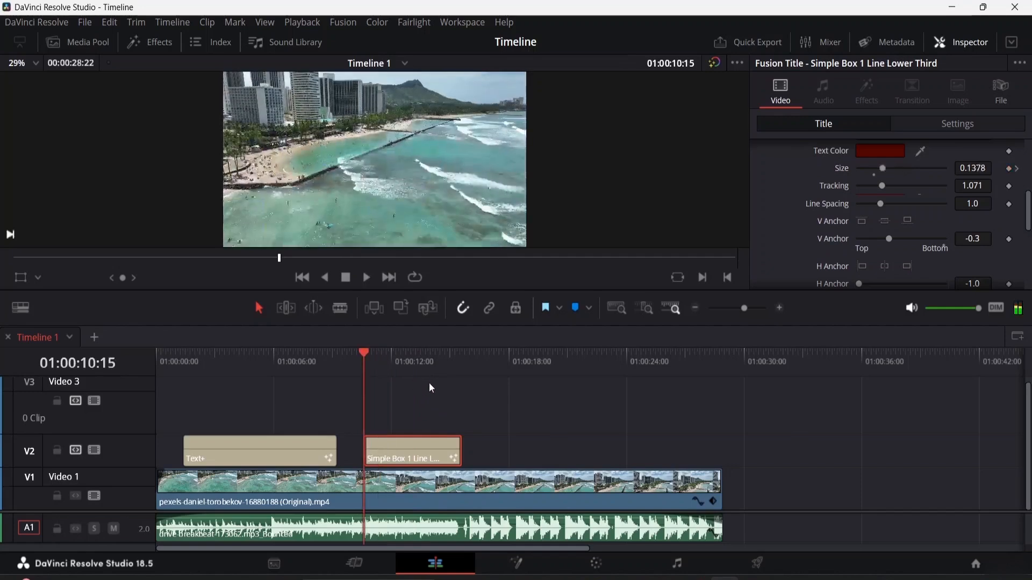
key(space)
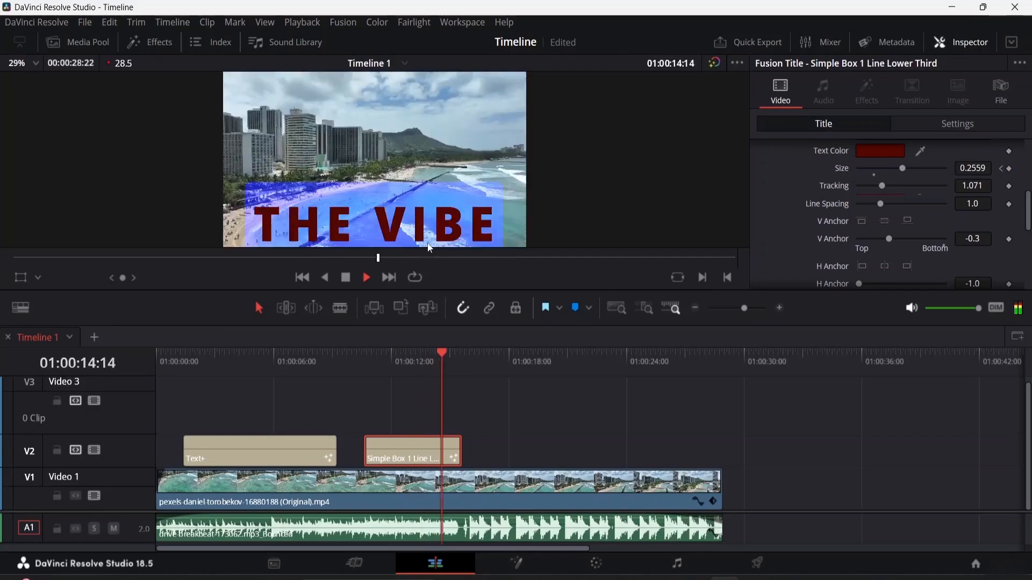
key(space)
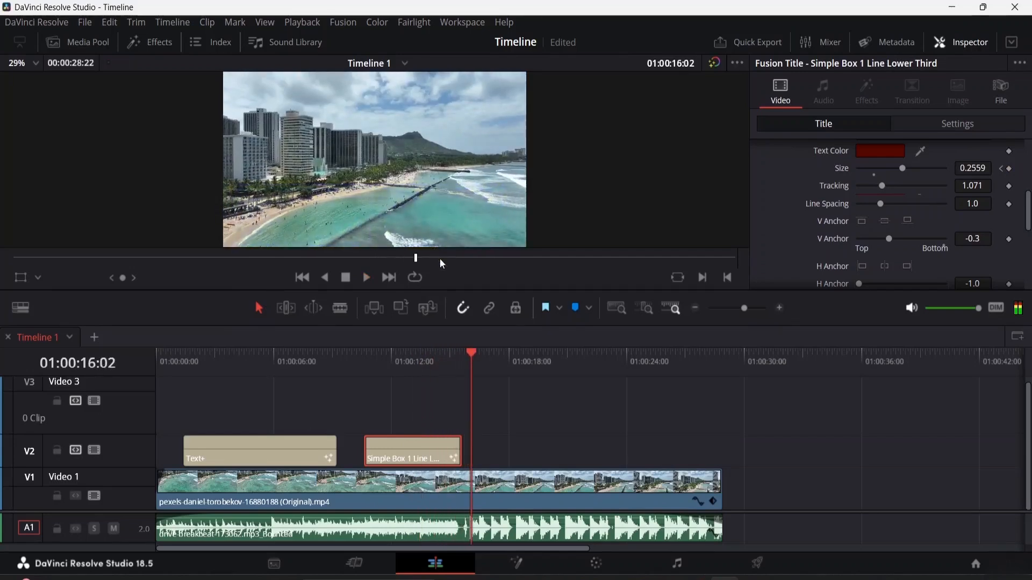
- Add a text color keyframe to the lower third at 01:00:10:15, accepting the dark red #550000, and deselect the title
scroll(935, 249, down, 6)
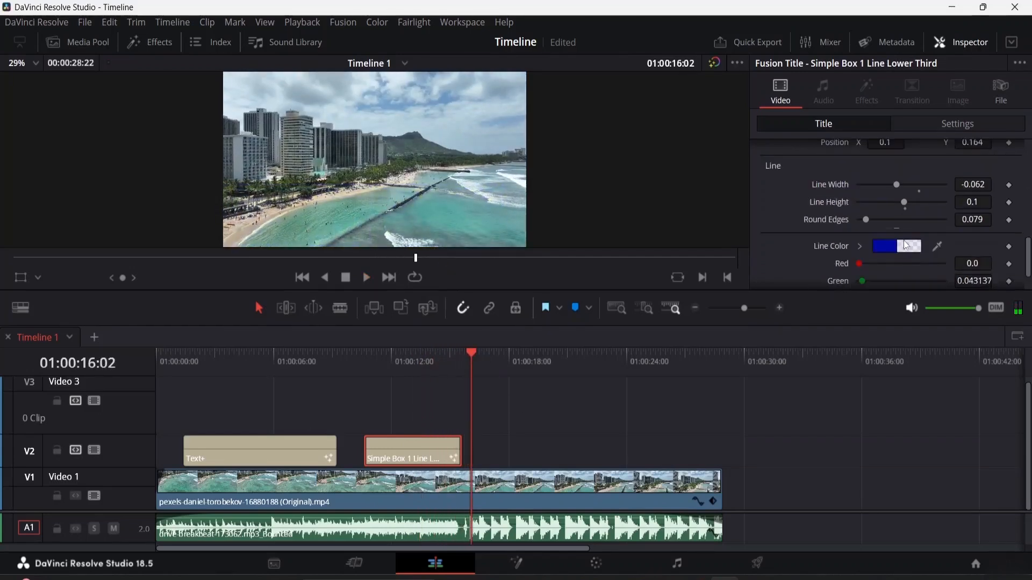
click(378, 355)
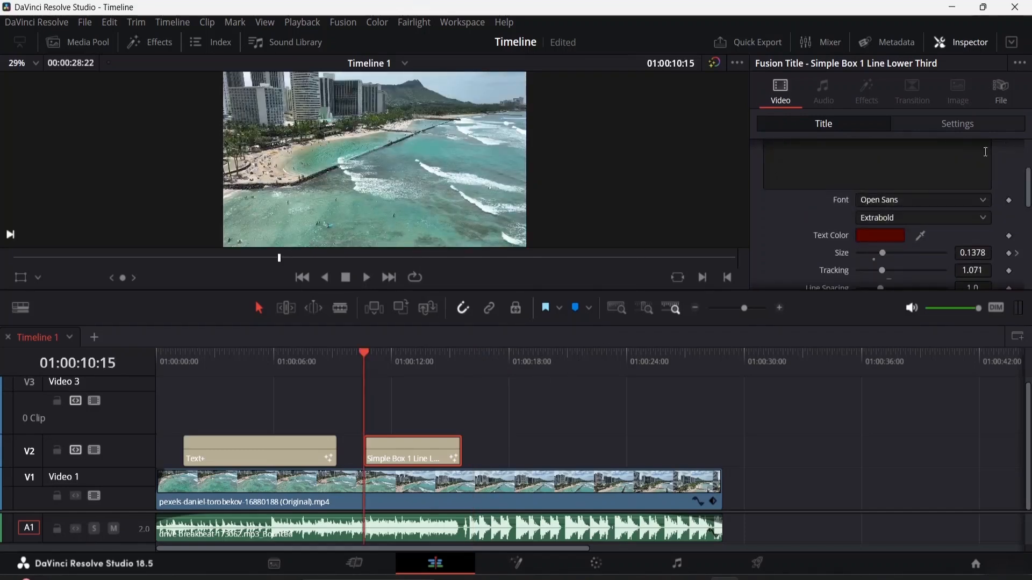
scroll(1000, 210, down, 5)
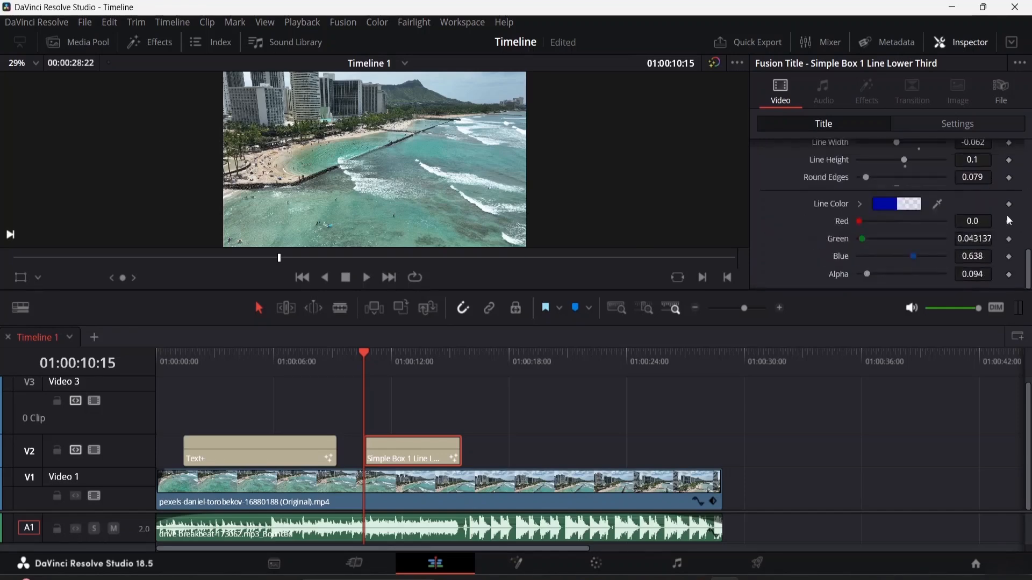
scroll(1001, 214, up, 6)
scroll(1008, 218, down, 2)
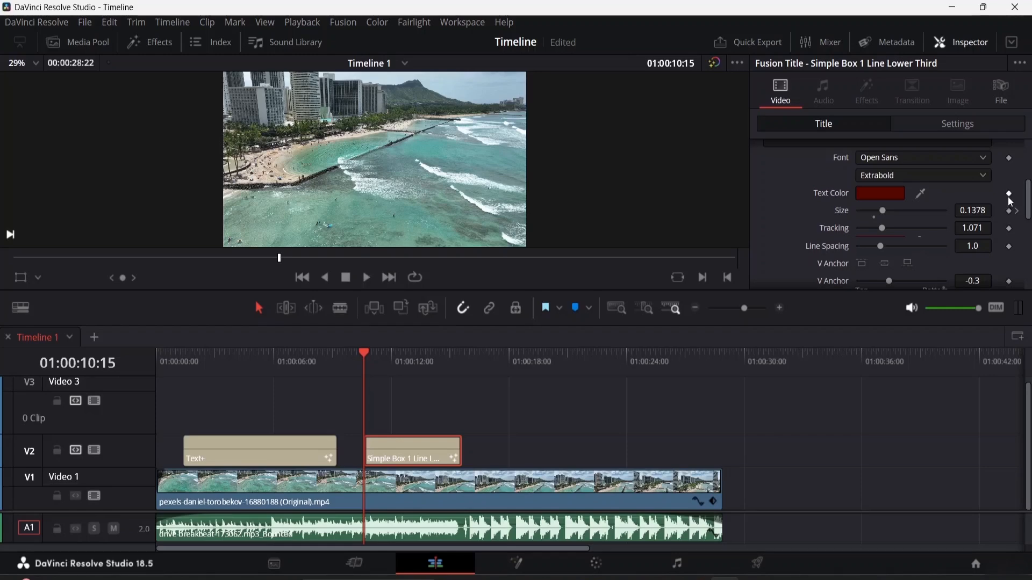
click(877, 194)
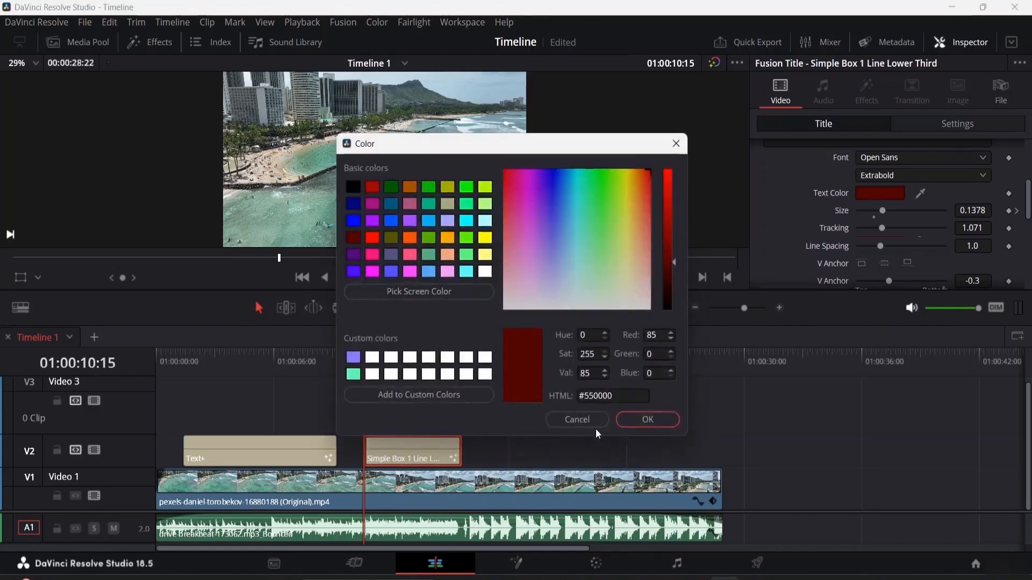
click(646, 420)
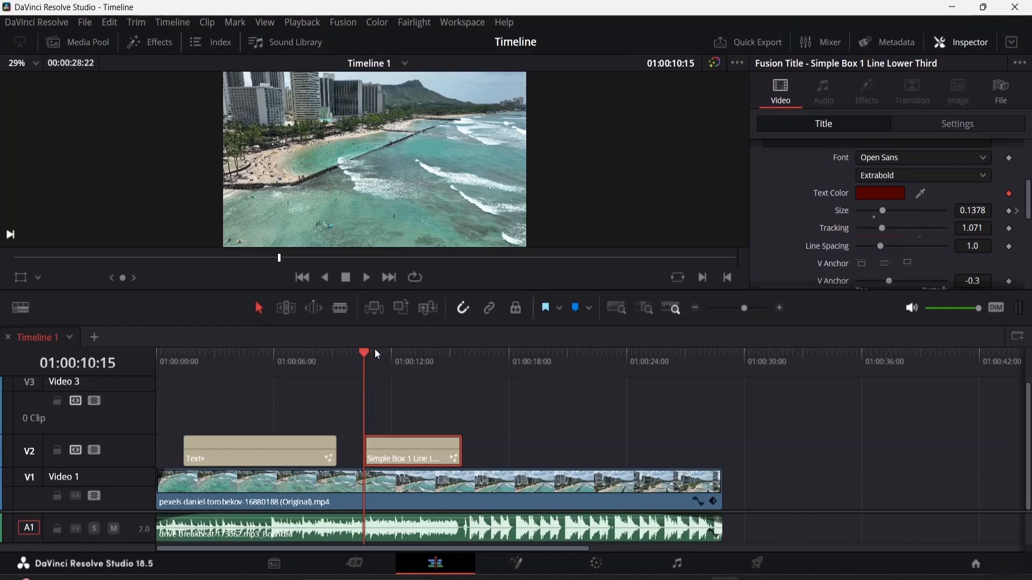
click(387, 422)
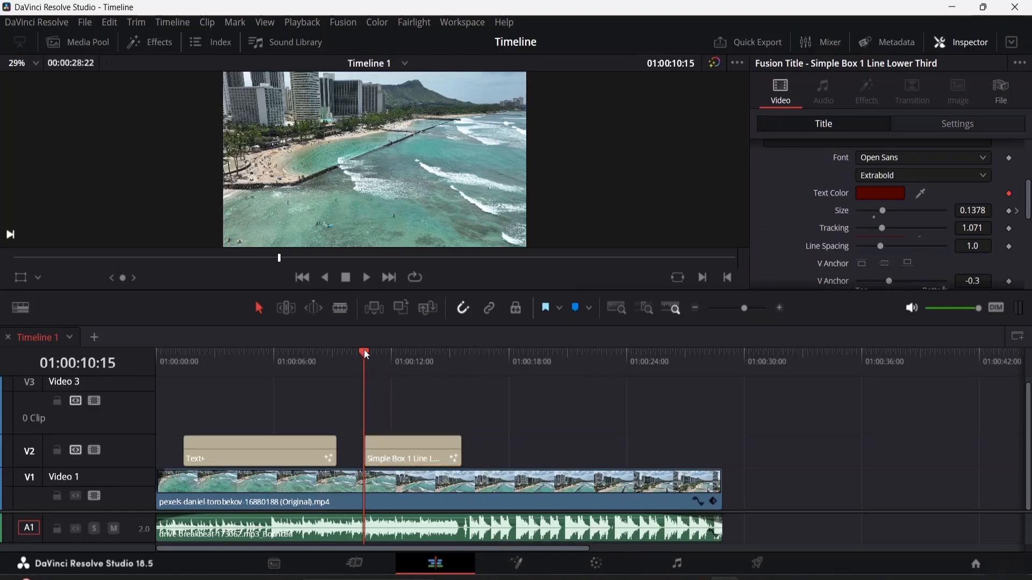
- Set the lower third's text color to dark blue #002155 at 01:00:12:19 and play the animation from 01:00:09:06
drag(364, 356, 379, 357)
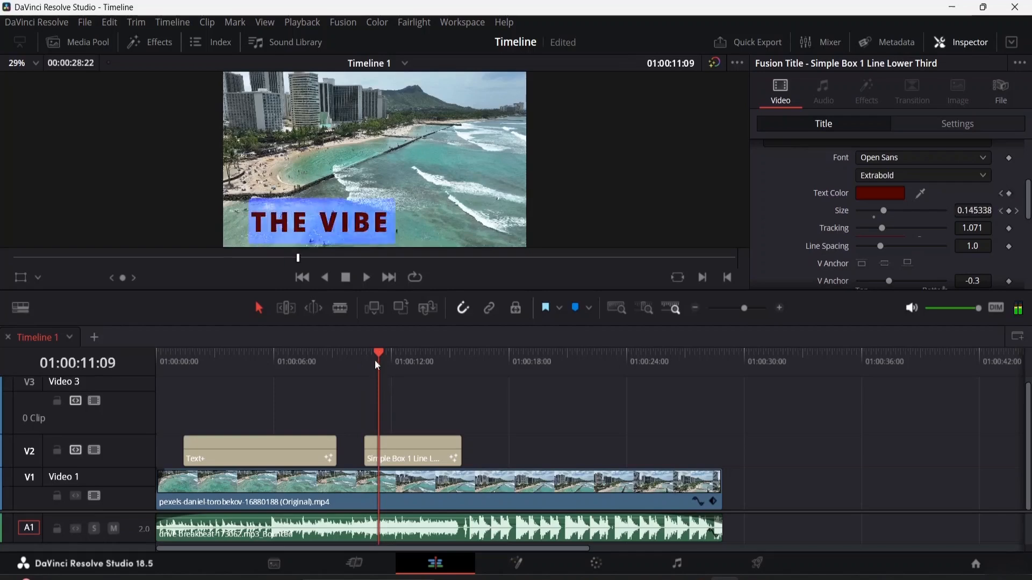
drag(379, 352, 408, 356)
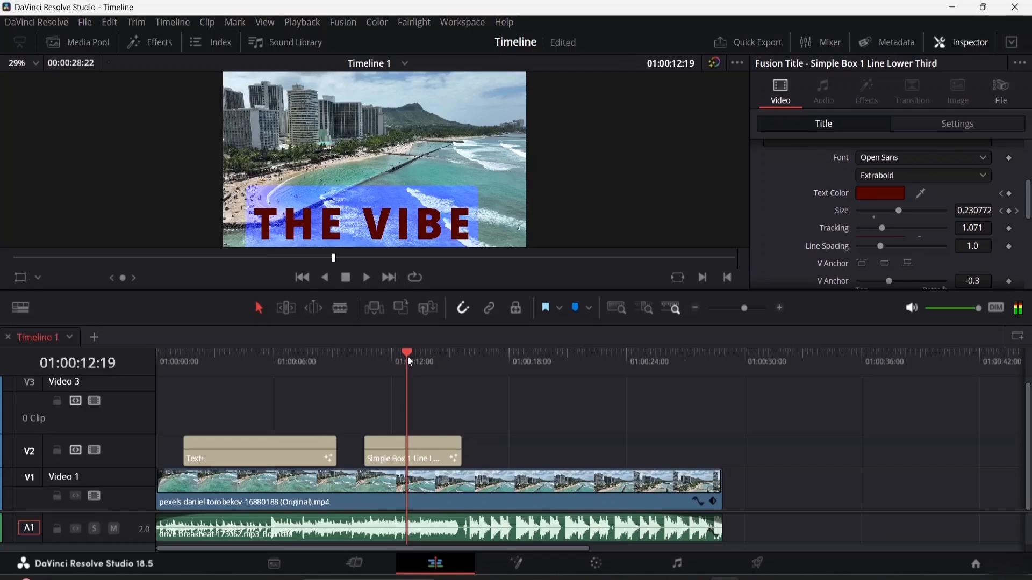
click(883, 199)
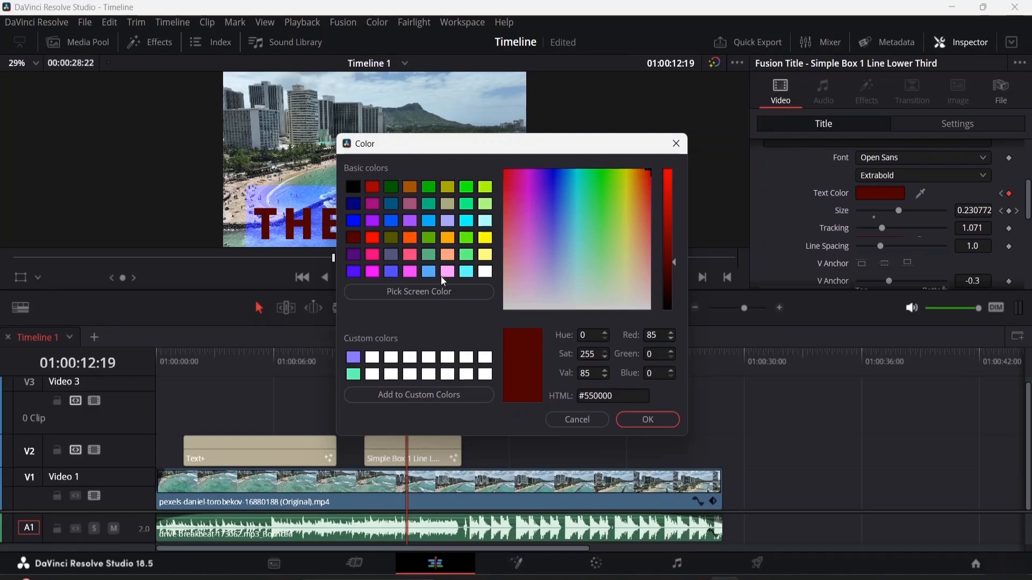
drag(650, 237, 562, 167)
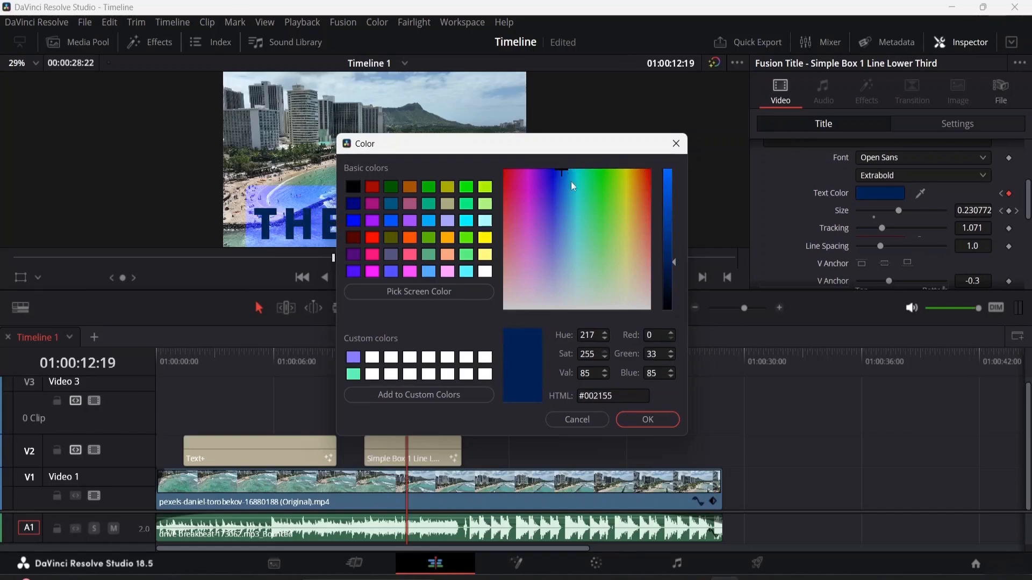
click(647, 419)
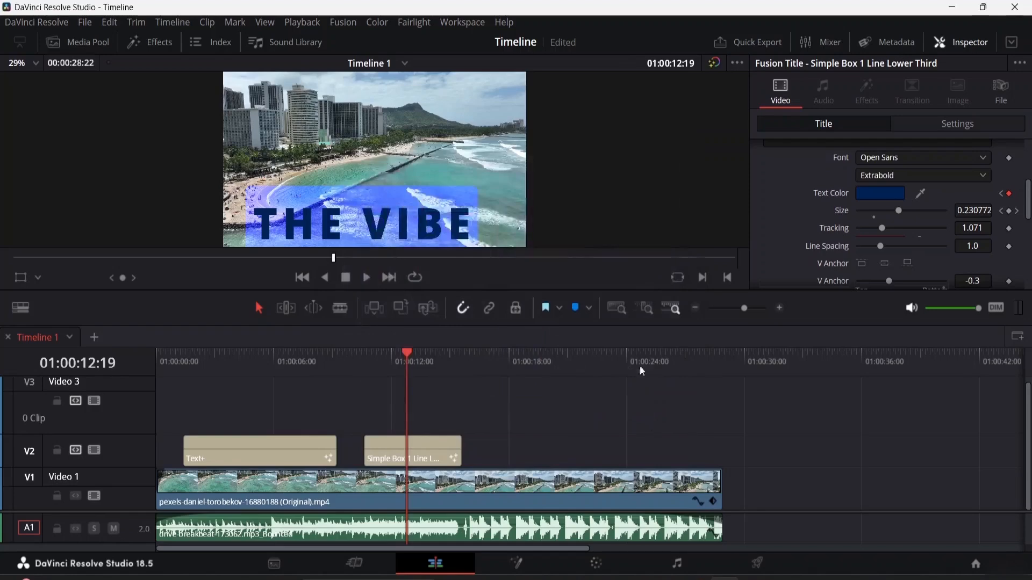
drag(405, 347, 347, 347)
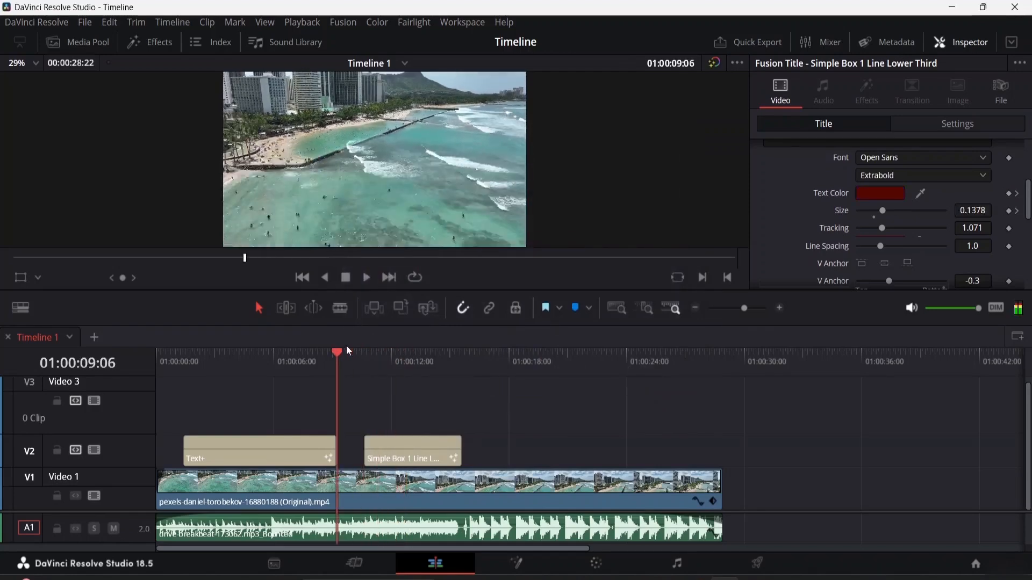
key(space)
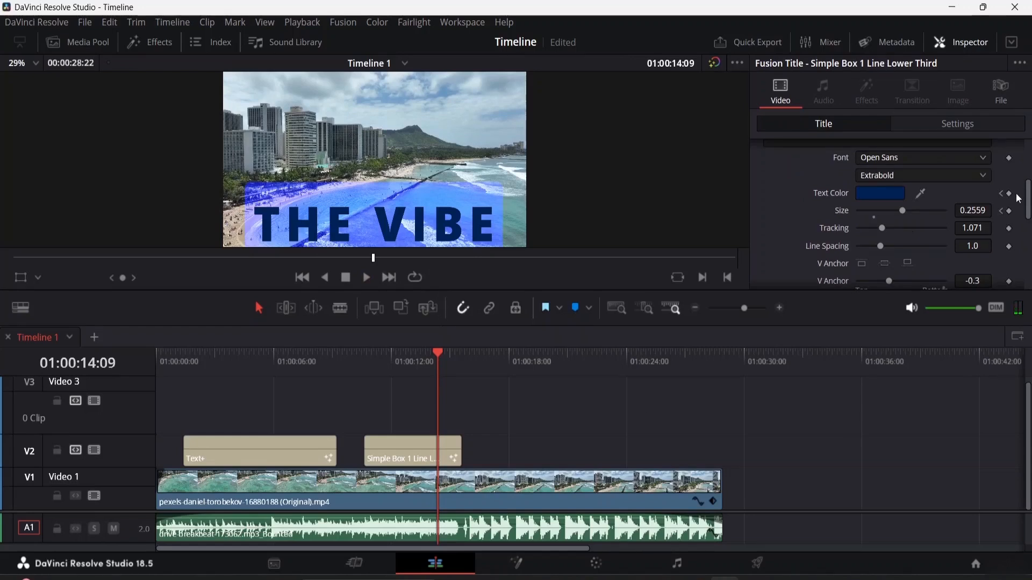
- Look through the lower third's text and line properties and step back through its text color keyframes to 01:00:10:15
scroll(912, 247, down, 3)
scroll(912, 253, down, 3)
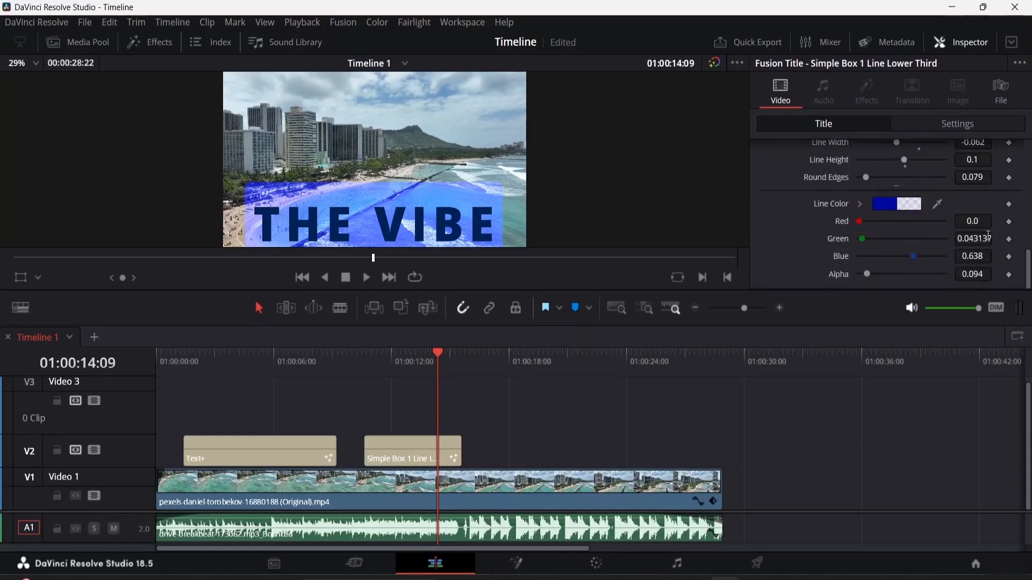
scroll(999, 248, up, 2)
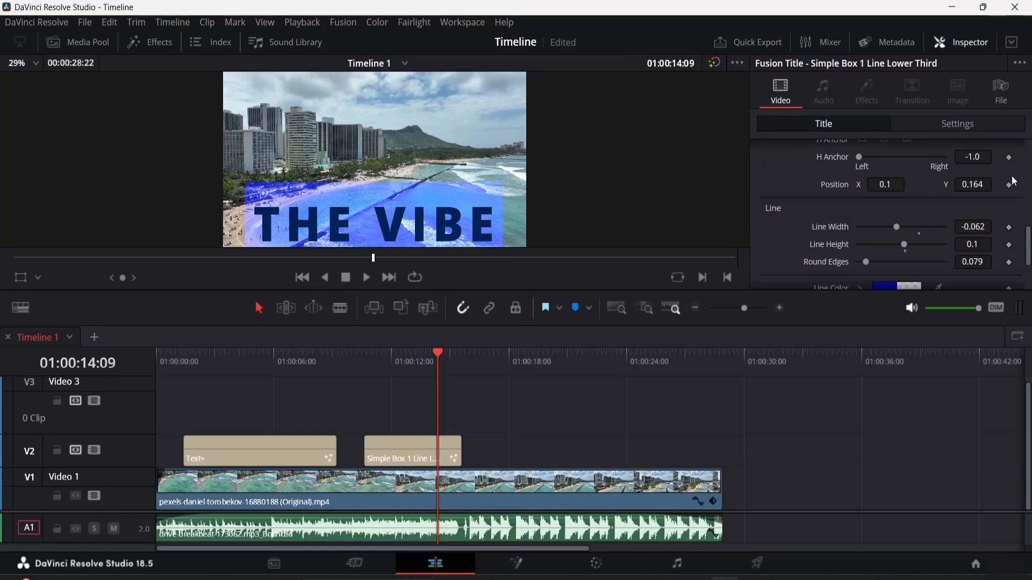
scroll(1012, 180, up, 8)
scroll(1012, 185, down, 4)
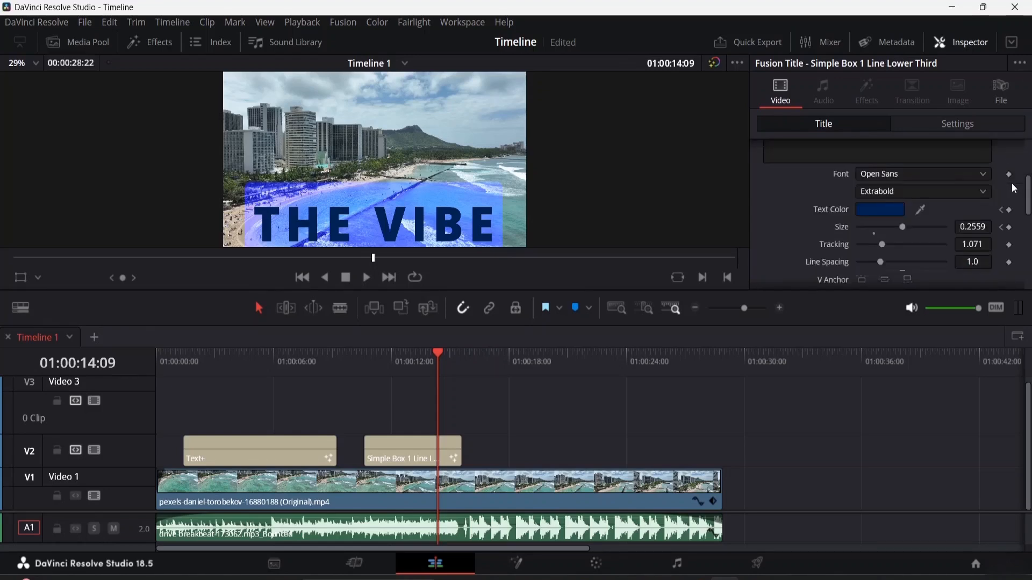
scroll(1008, 198, up, 2)
click(1001, 210)
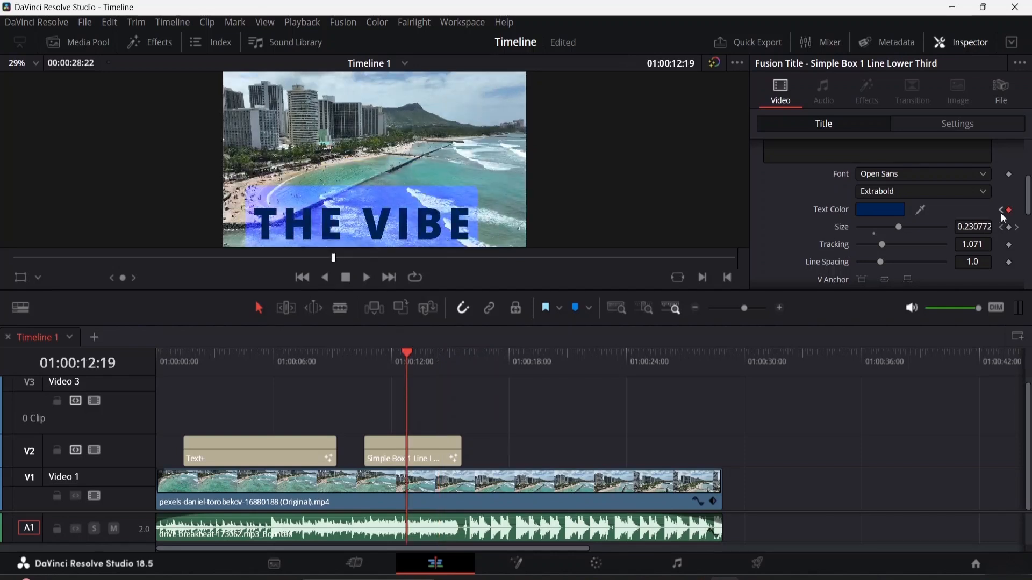
click(1000, 210)
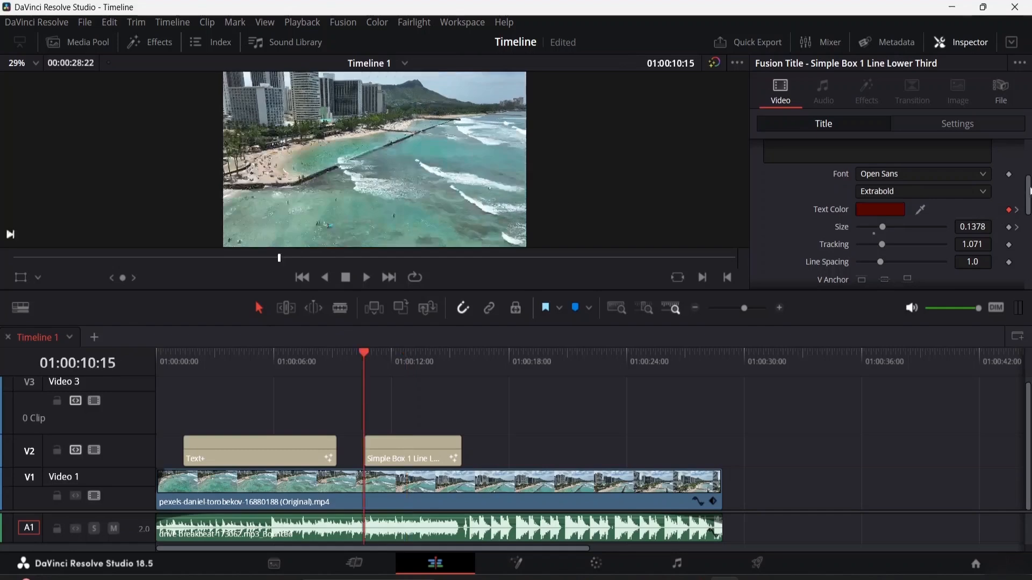
- Expand the Inspector to full height and show the lower third's controls from the beginning
click(1011, 42)
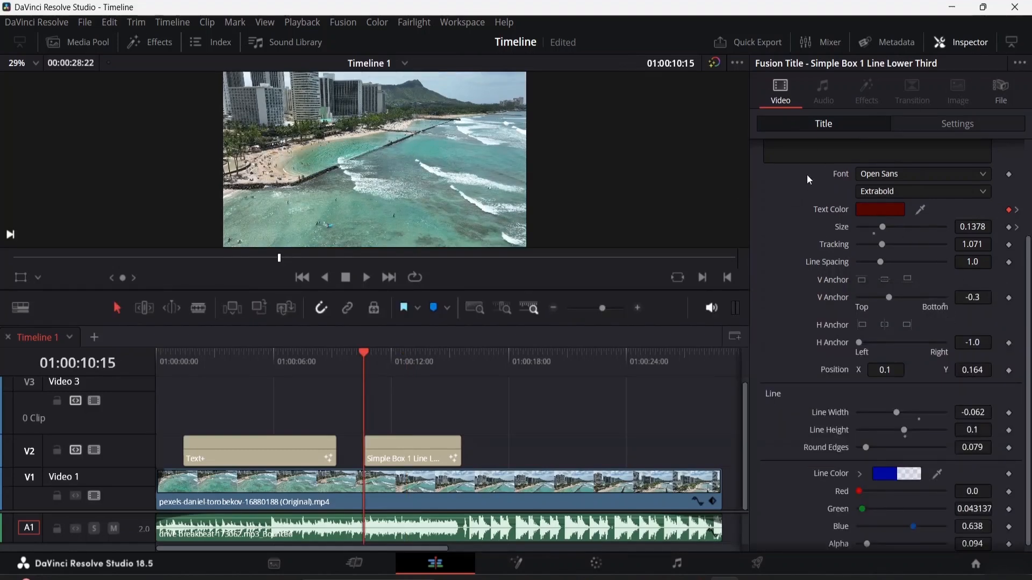
click(1023, 64)
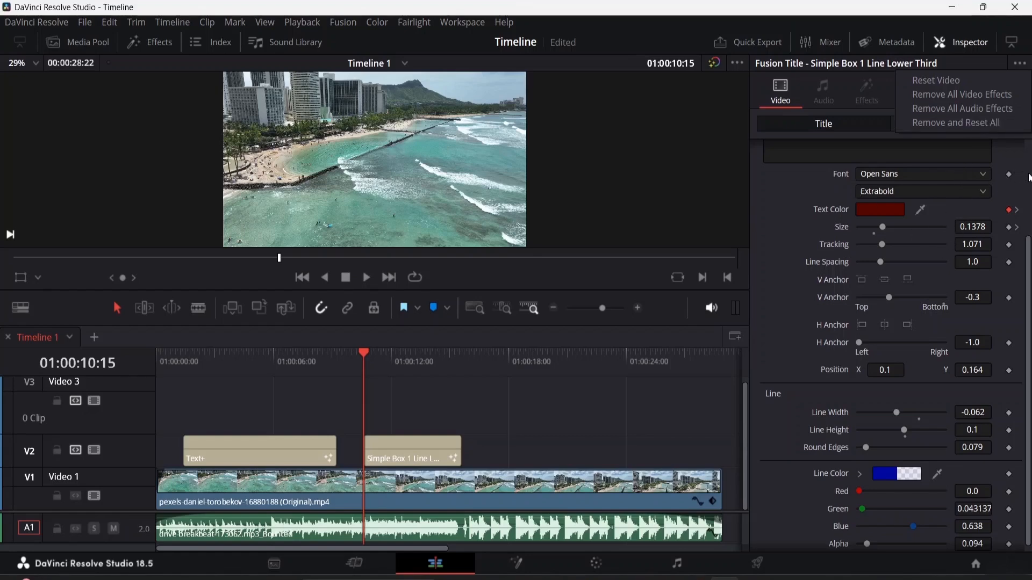
drag(1029, 261, 1029, 164)
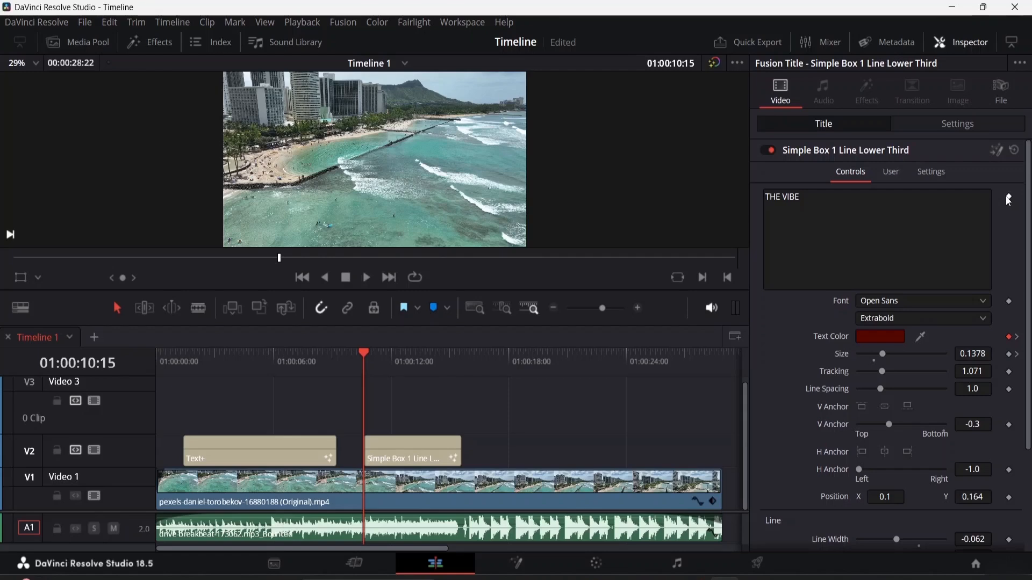
- With the beach clip selected, play the timeline from the start to 01:00:17:13 and review the clip's video properties
click(659, 481)
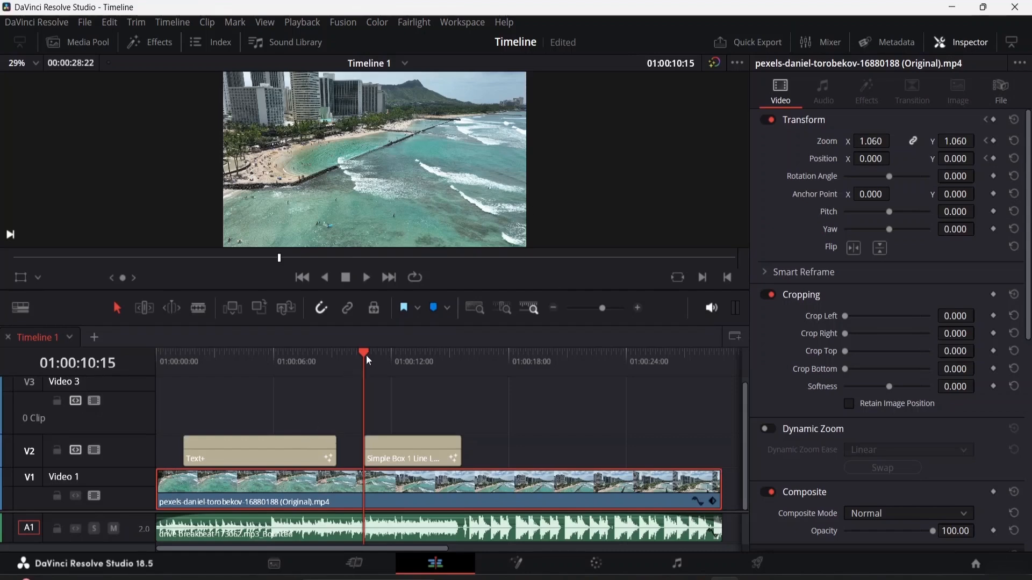
drag(364, 354, 138, 368)
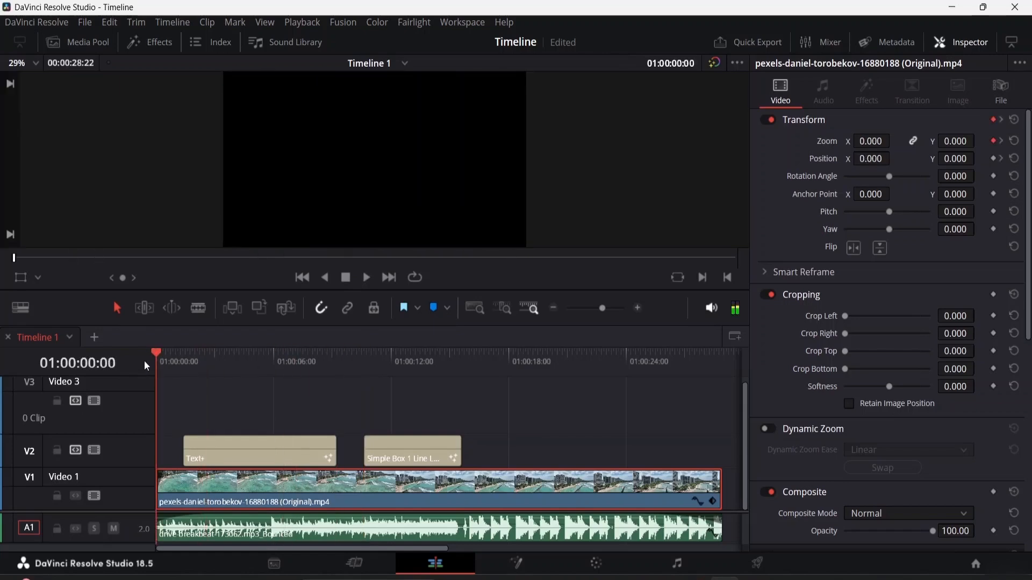
key(space)
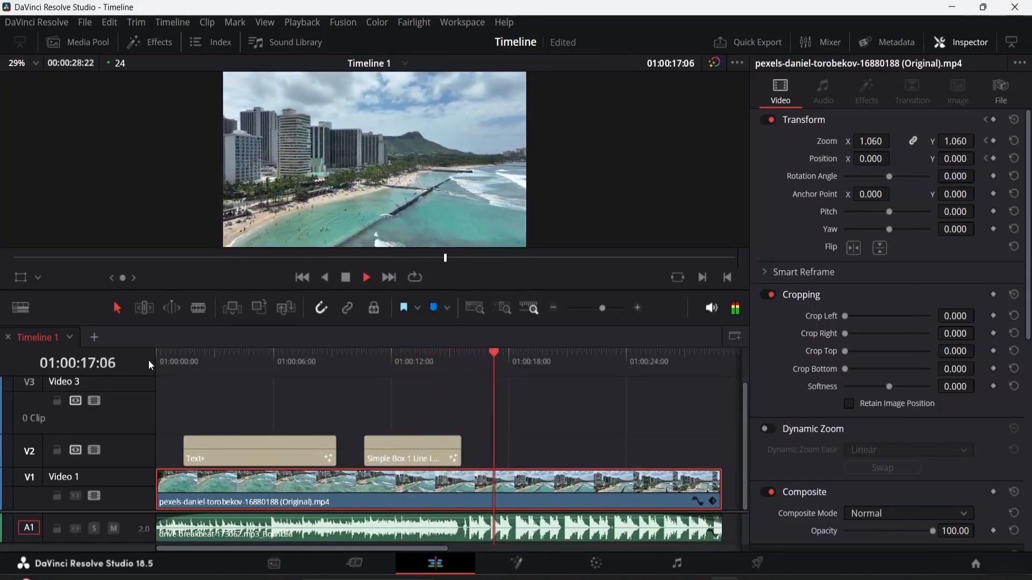
key(space)
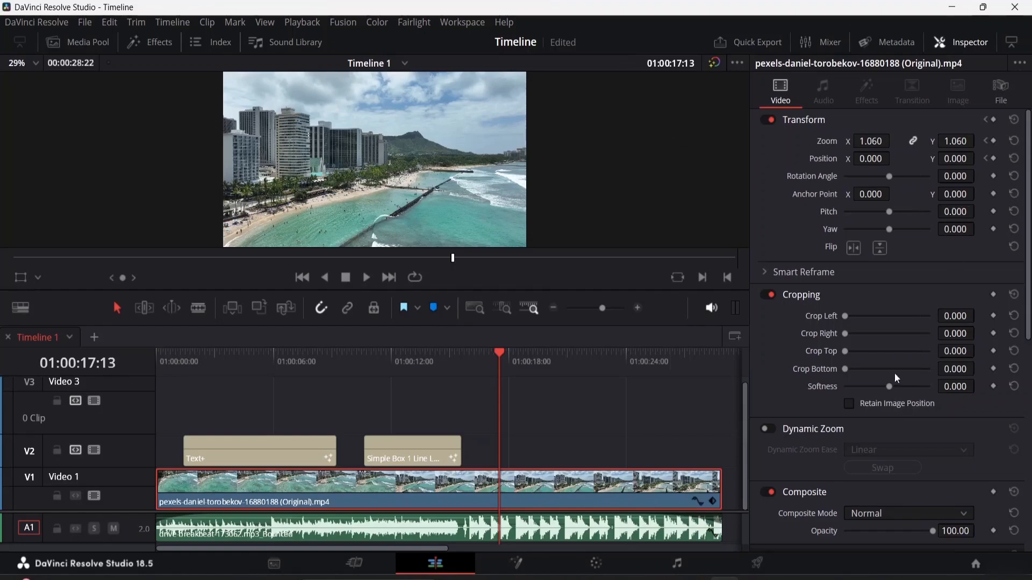
scroll(876, 355, down, 5)
scroll(863, 320, down, 4)
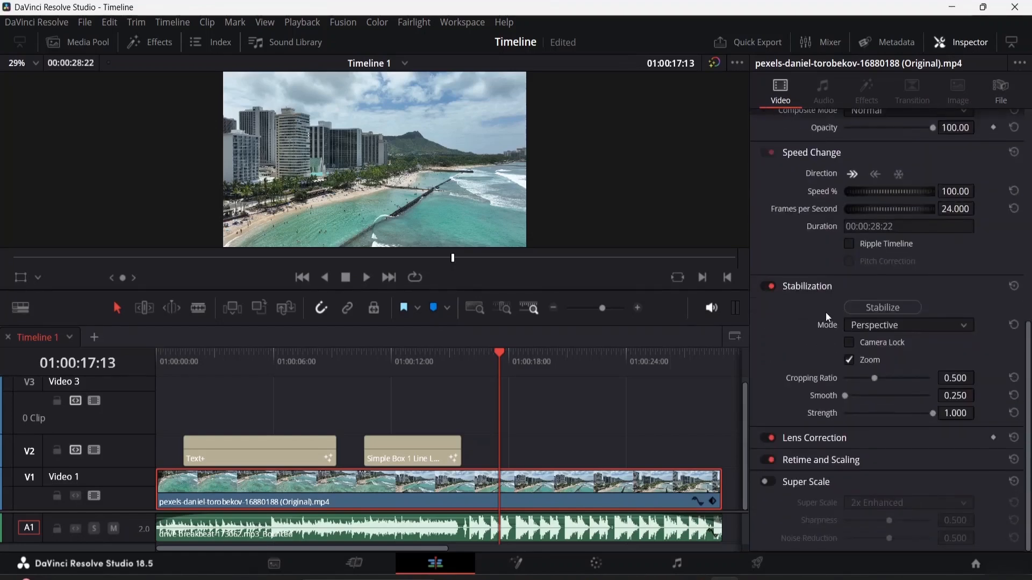
scroll(812, 285, up, 9)
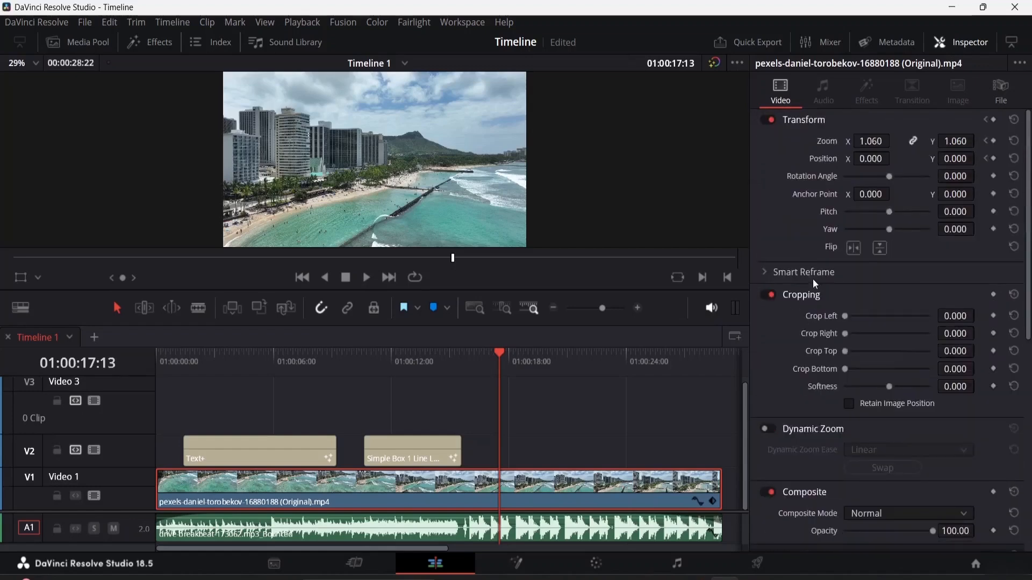